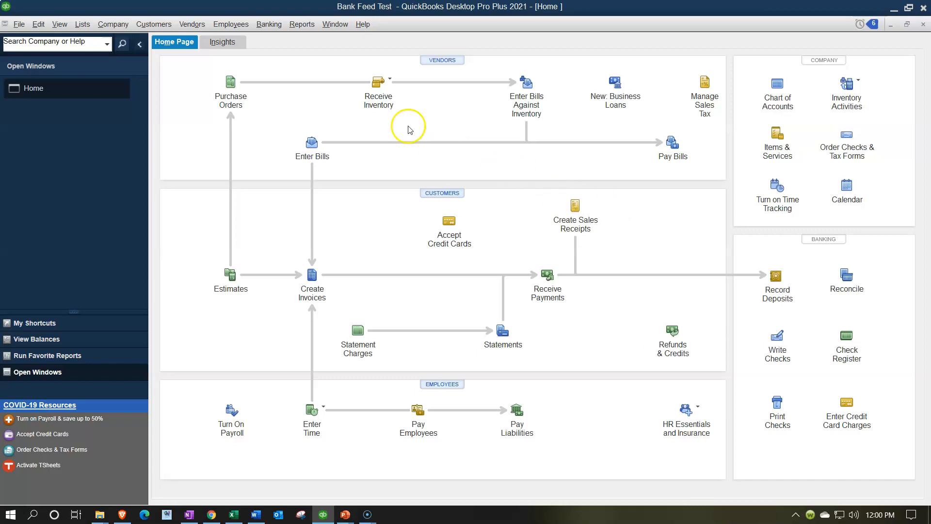
Run the Balance Sheet Standard report from Company & Financial reports
left_click(303, 25)
mouse_move(332, 118)
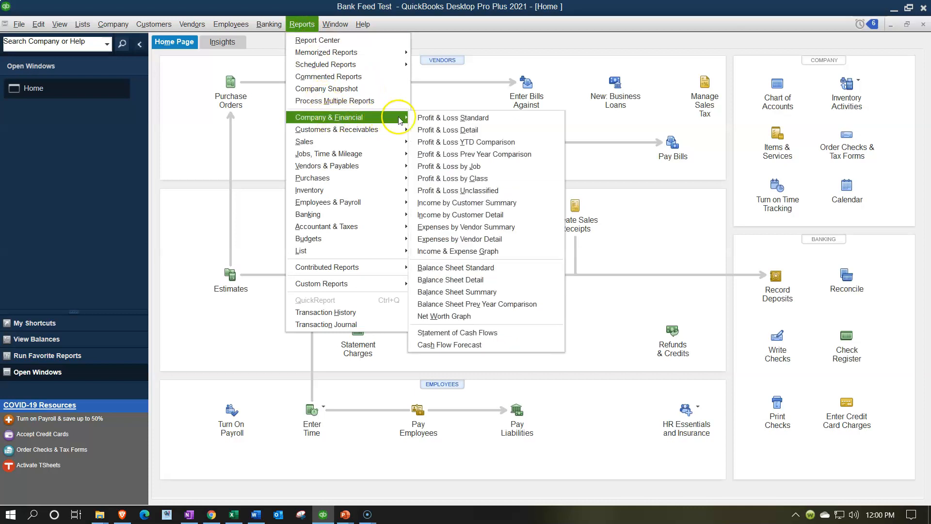
left_click(460, 265)
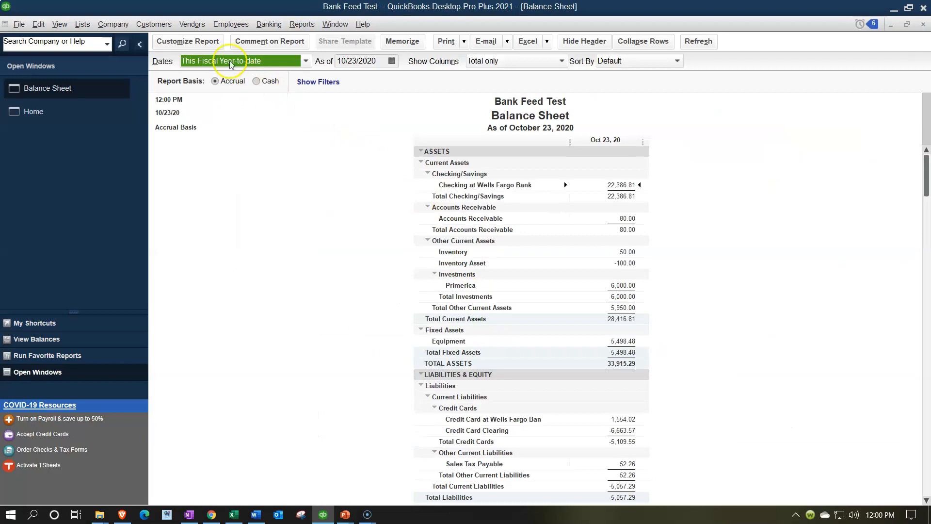
Set the report range to 1/1/20 through 12/31/20 and drill into the Wells Fargo checking balance
left_click(206, 42)
key("Tab")
type("1/1/20")
key("Tab")
type("12/31/20")
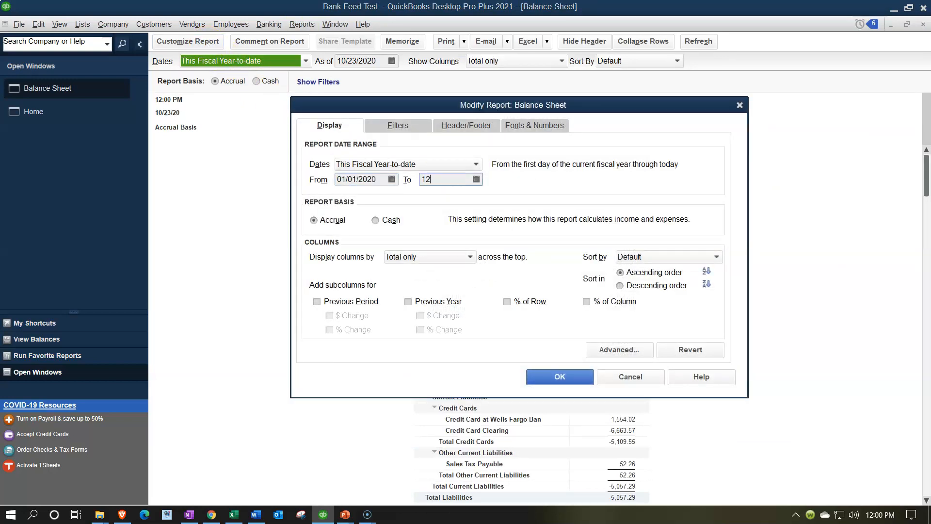
key("Tab")
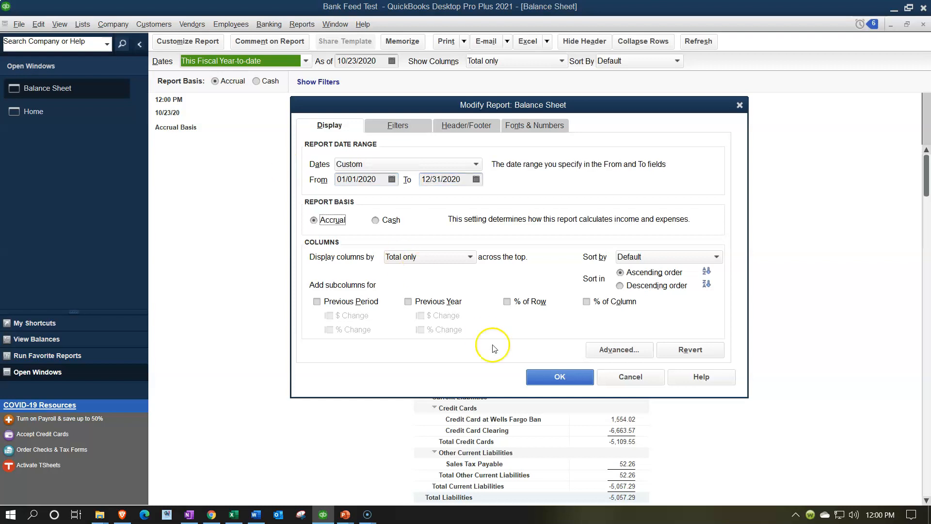
left_click(539, 373)
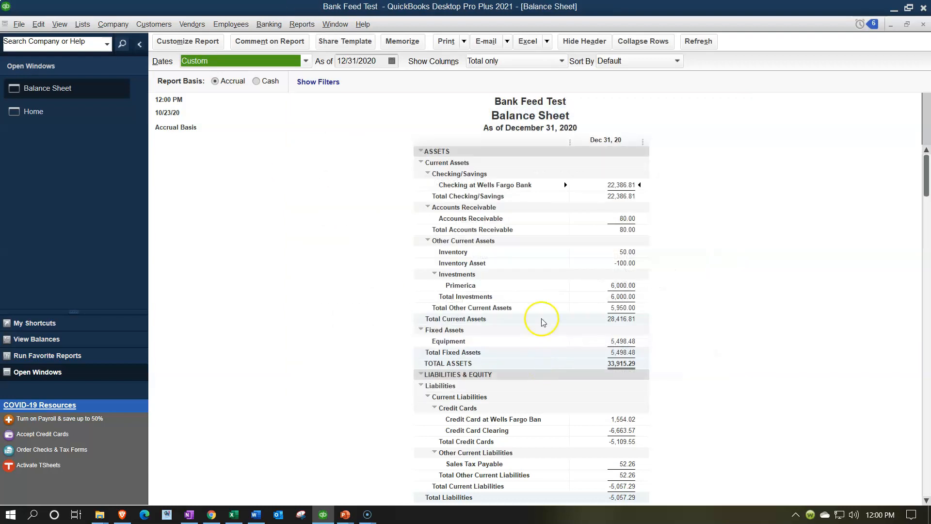
double_click(627, 188)
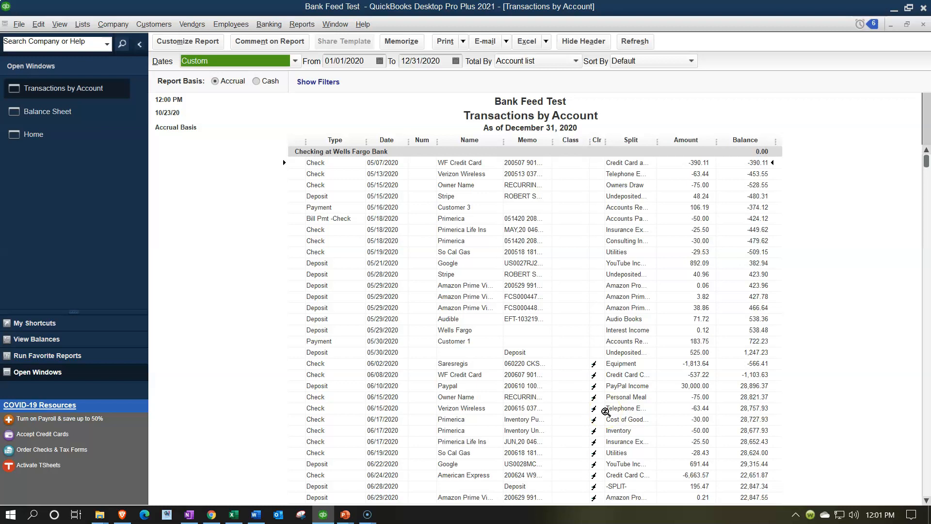
Select the last May transaction, where the Wells Fargo checking balance reaches 1,247.23
left_click(625, 402)
left_click(757, 352)
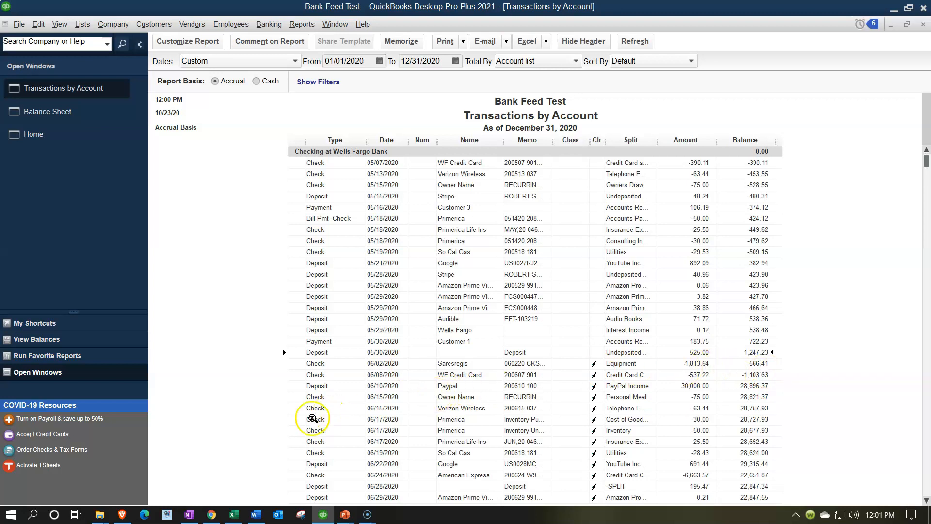
Review the May 1 opening balance, total additions, withdrawals and May 31 balance in Excel
left_click(234, 514)
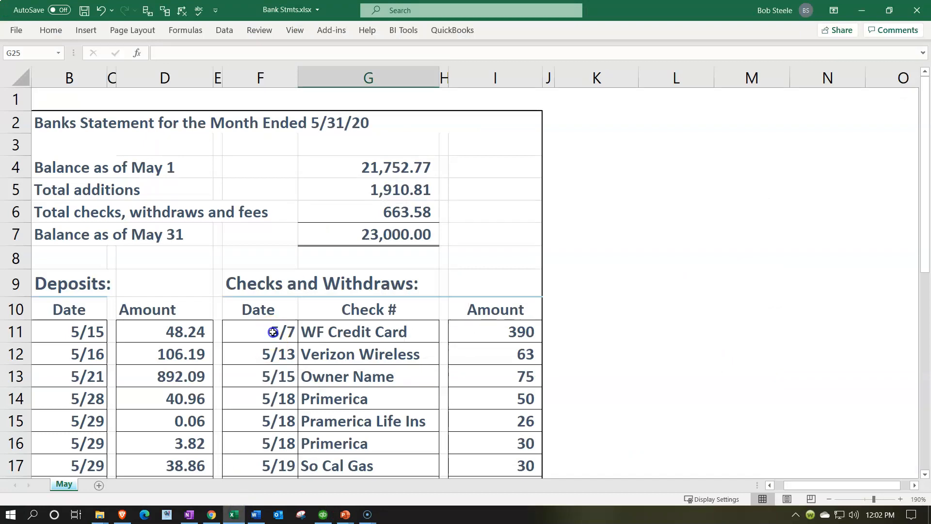
left_click(226, 325)
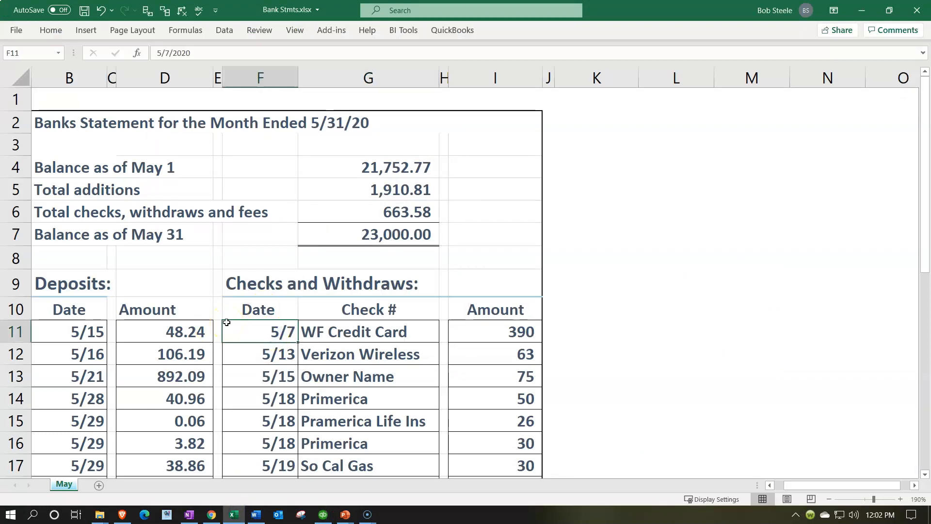
left_click(353, 169)
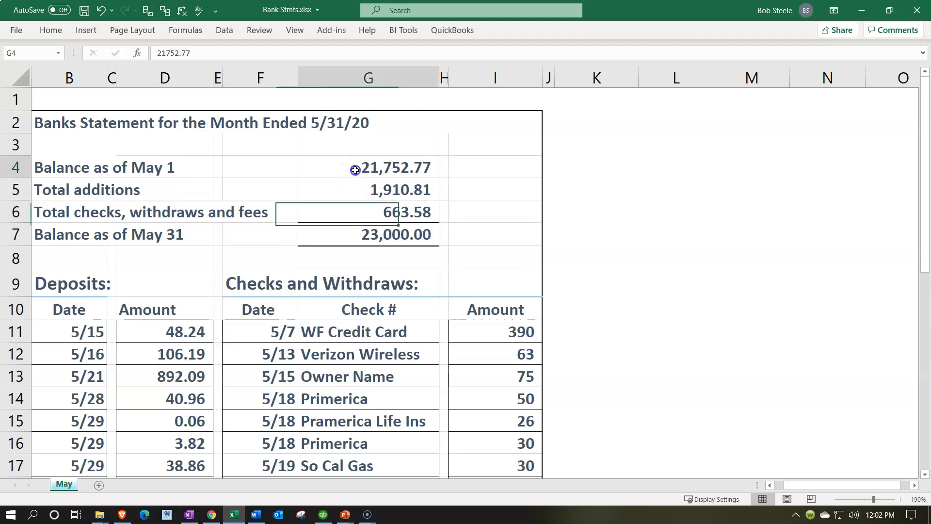
left_click(434, 191)
key("Down")
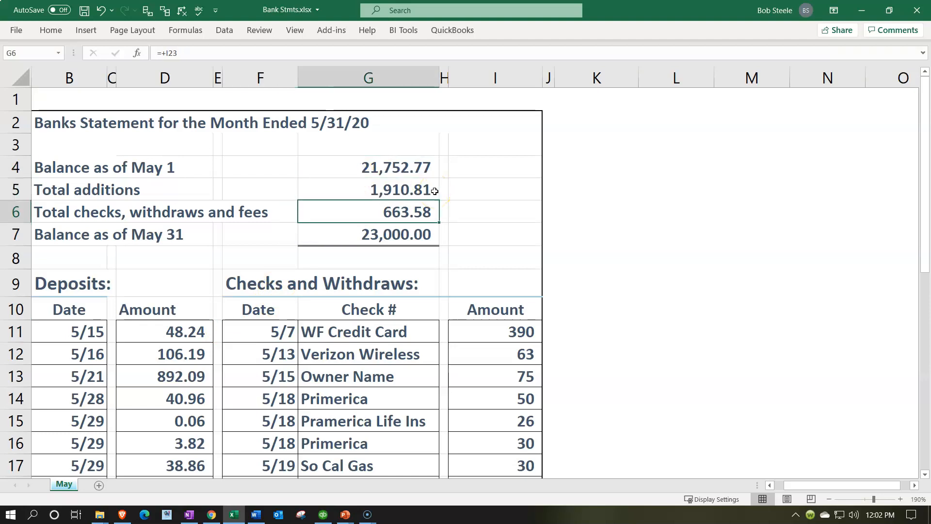
key("Down")
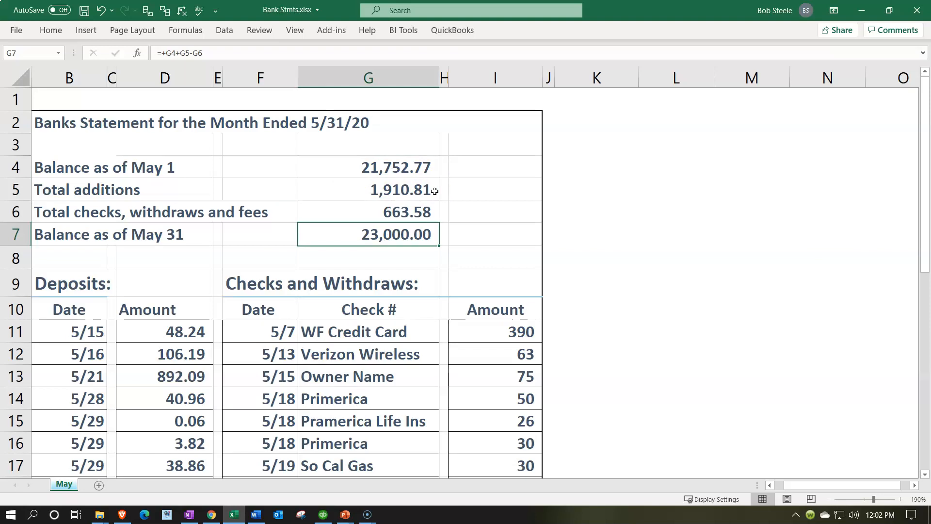
Look over the May deposits and checks lists and the additions total
scroll(333, 264, "down", 1)
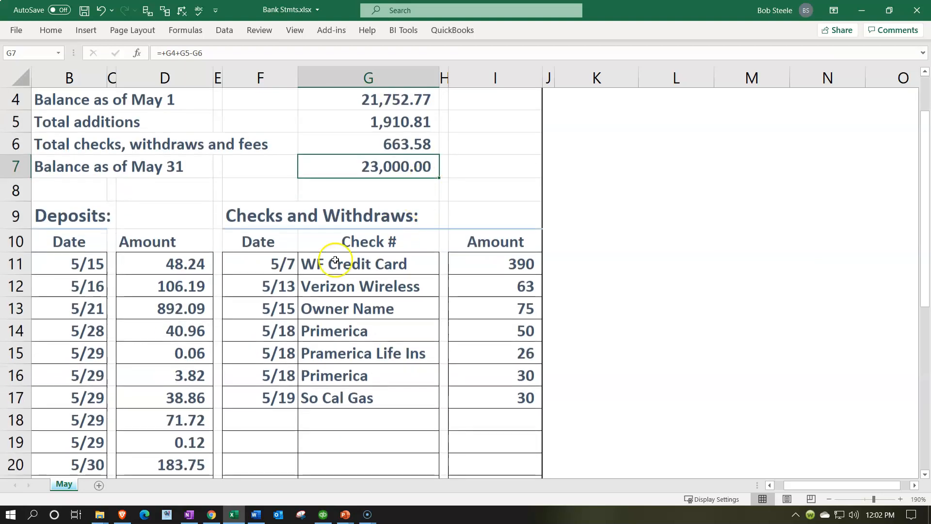
left_click_drag(92, 264, 160, 428)
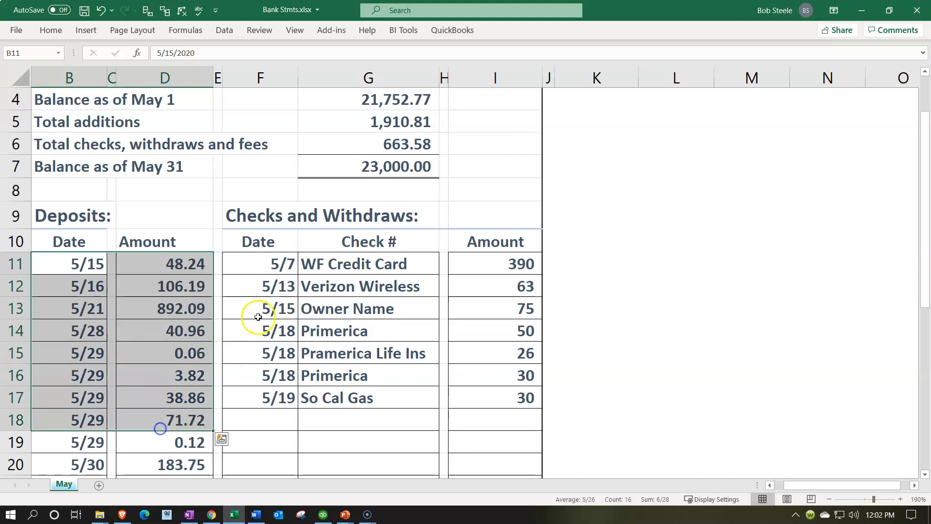
left_click_drag(266, 262, 482, 399)
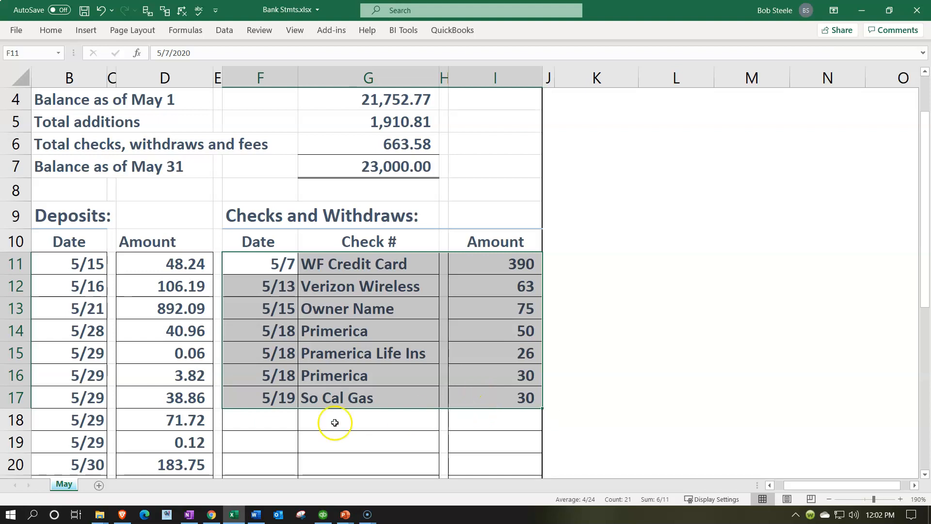
left_click(191, 377)
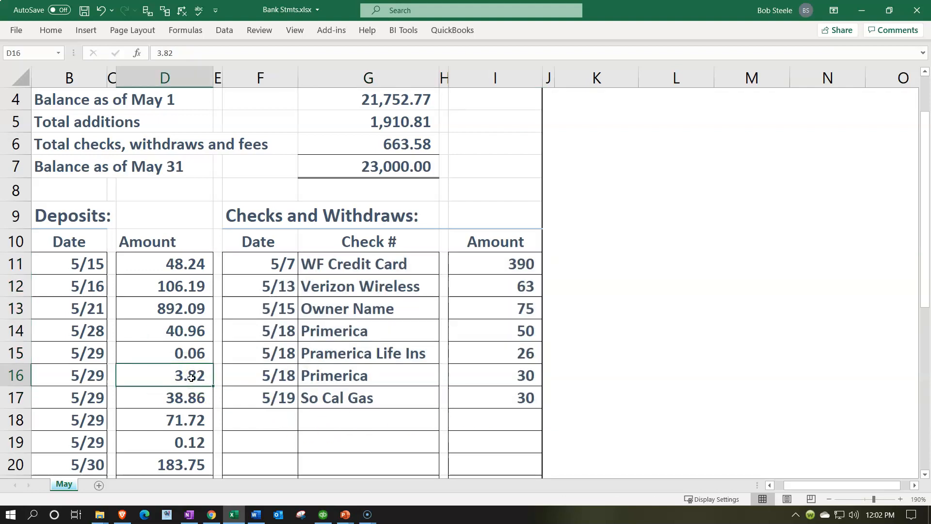
scroll(191, 377, "up", 1)
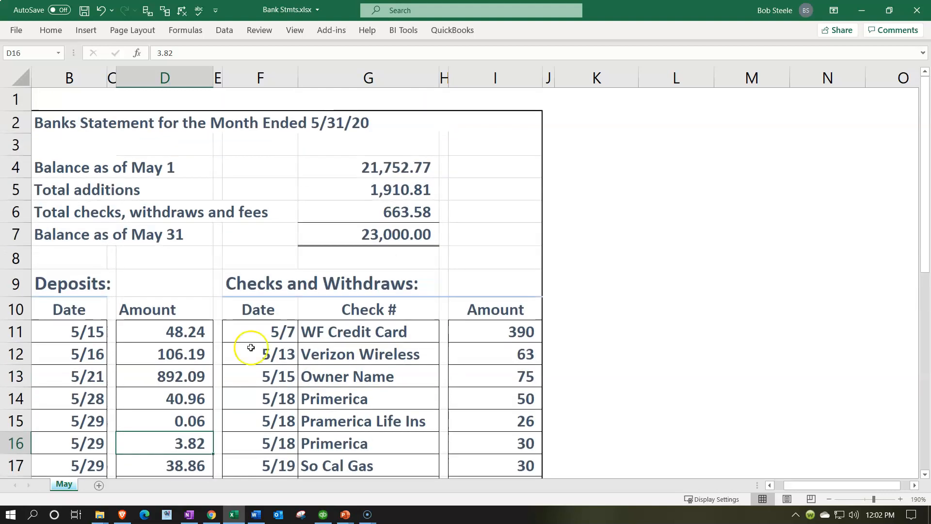
left_click(366, 166)
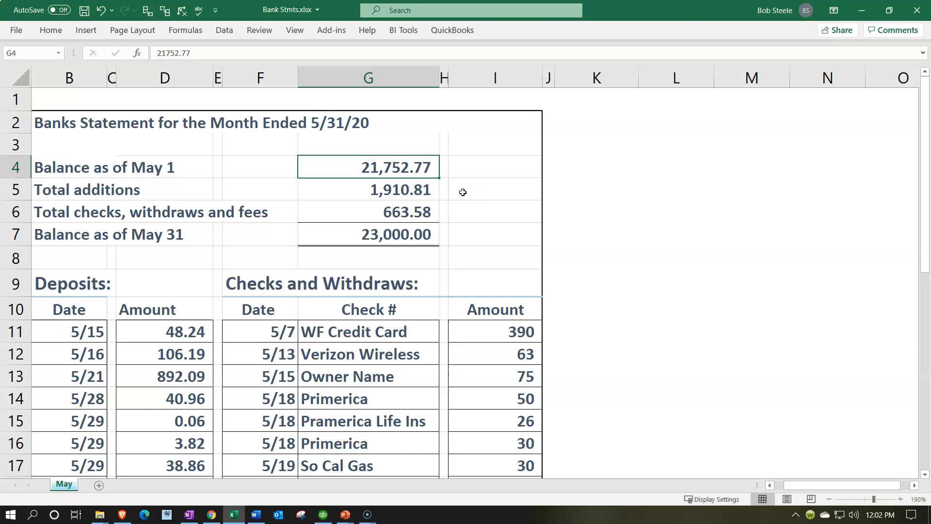
left_click(397, 192)
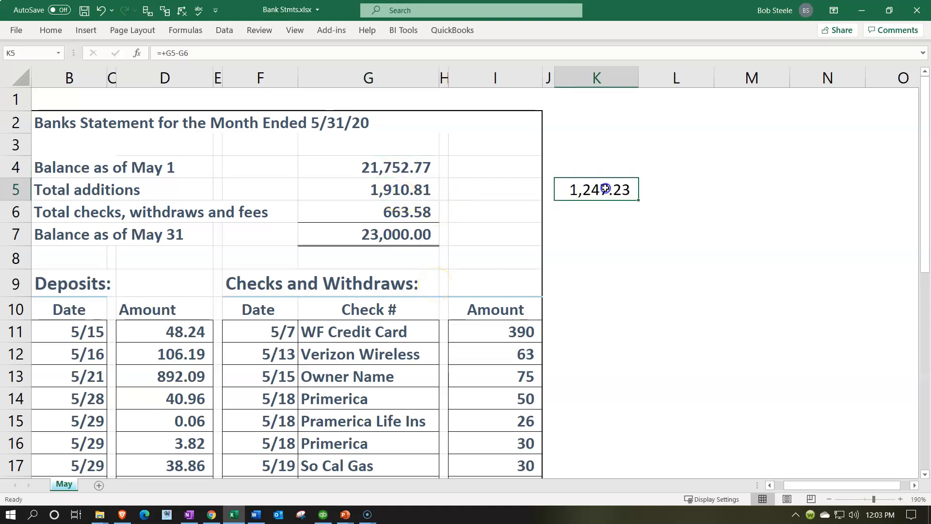
Enter =+G5-G6 in K5 for the 1,247.23 net change and return to QuickBooks
double_click(606, 189)
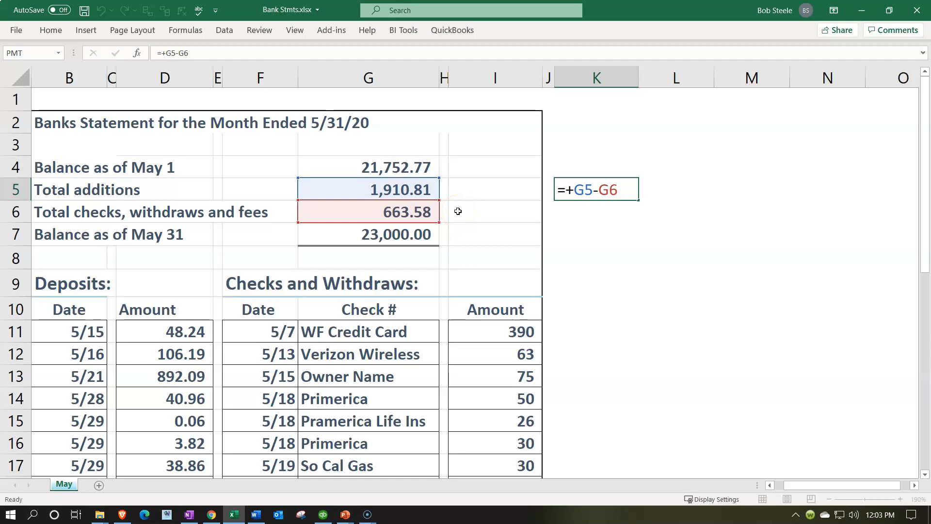
key("Return")
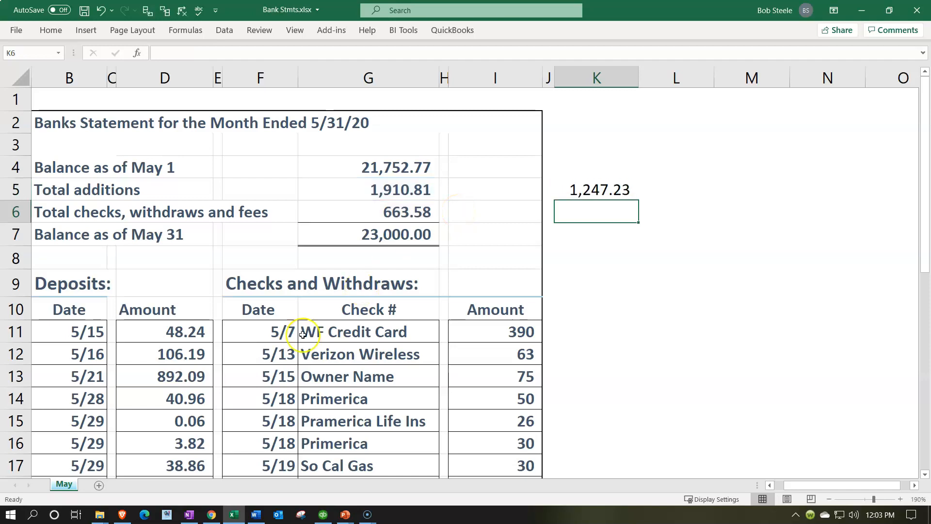
left_click(233, 514)
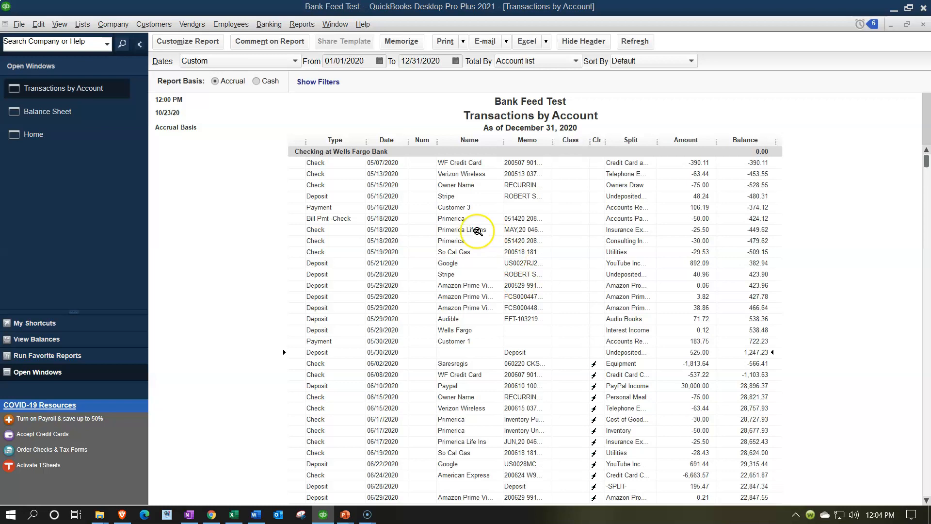
left_click(277, 29)
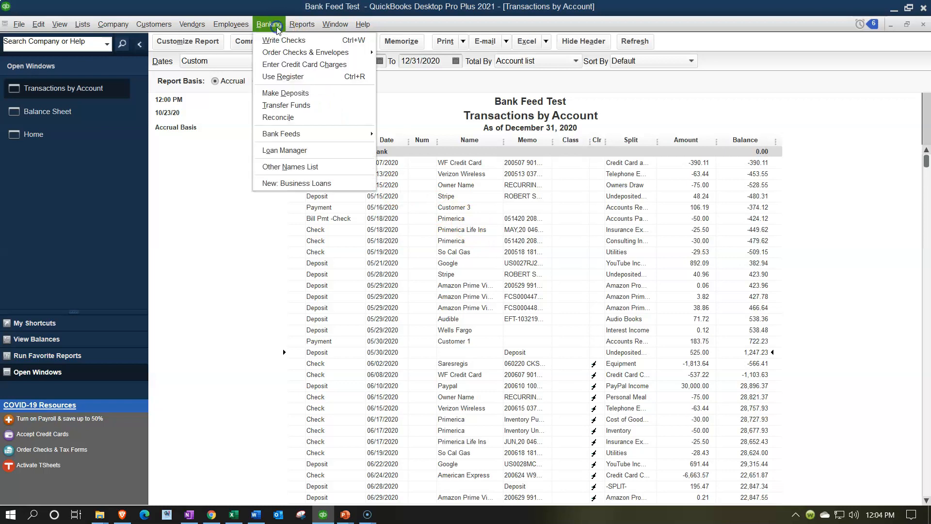
Begin reconciling Checking at Wells Fargo Bank, then bring up the Excel bank statement
left_click(280, 117)
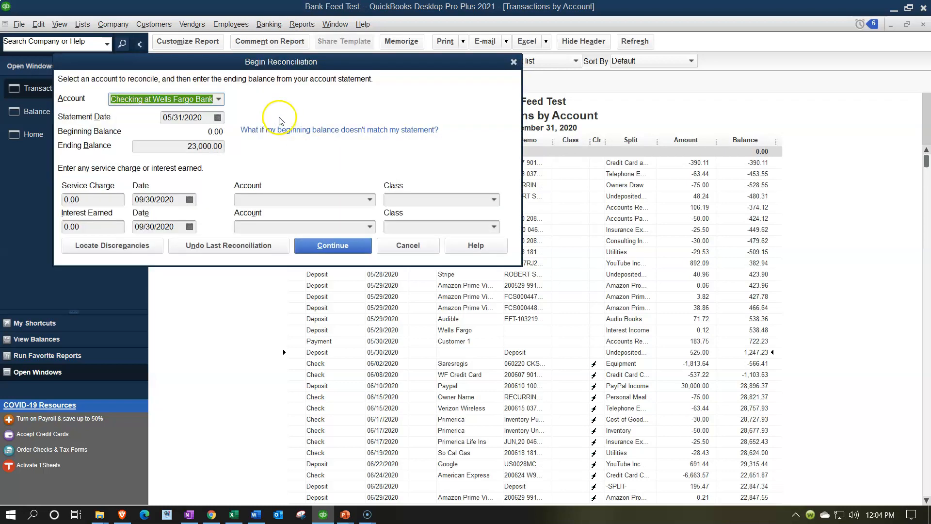
left_click(219, 99)
left_click(209, 117)
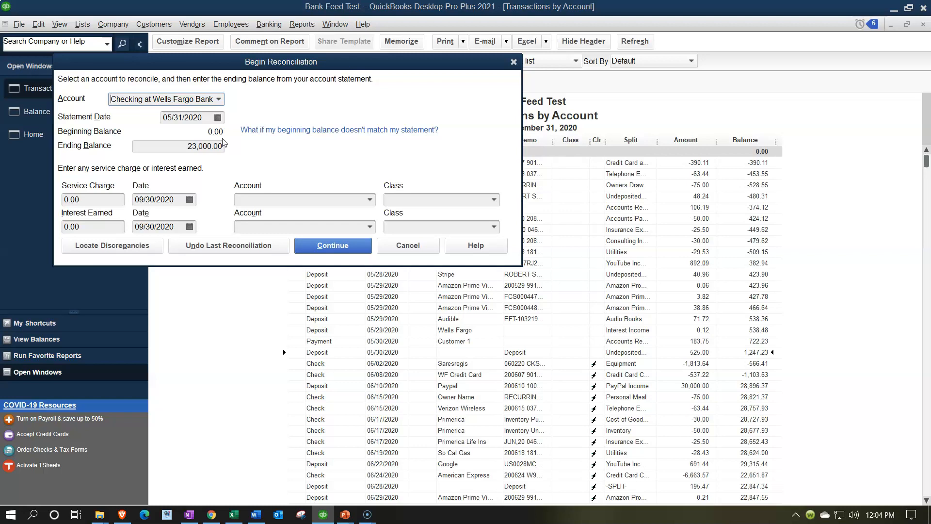
left_click(234, 515)
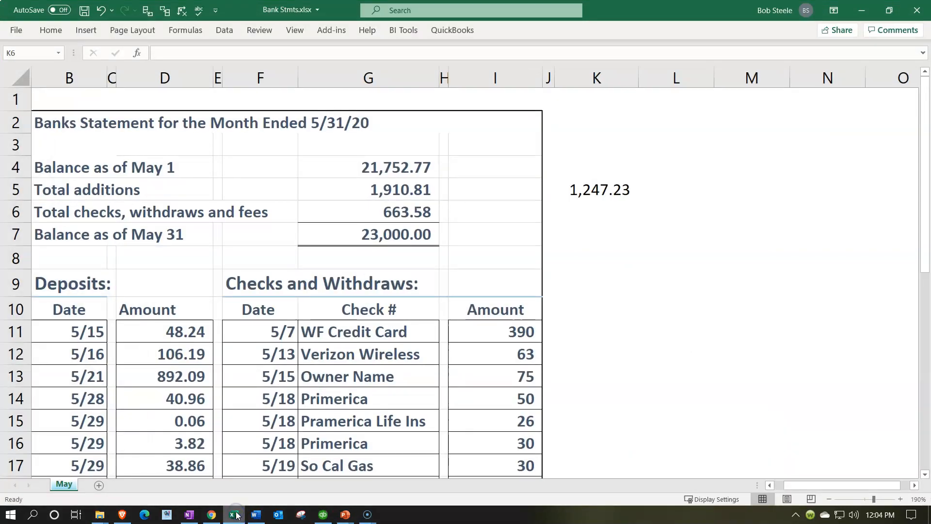
Check the May 1 opening balance and 48.24 first deposit, then return to QuickBooks
left_click(371, 166)
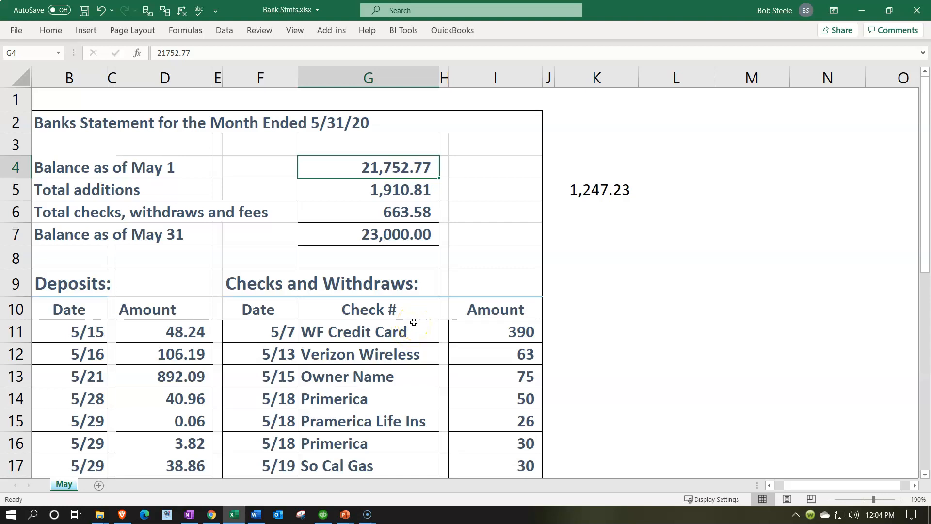
left_click(135, 333)
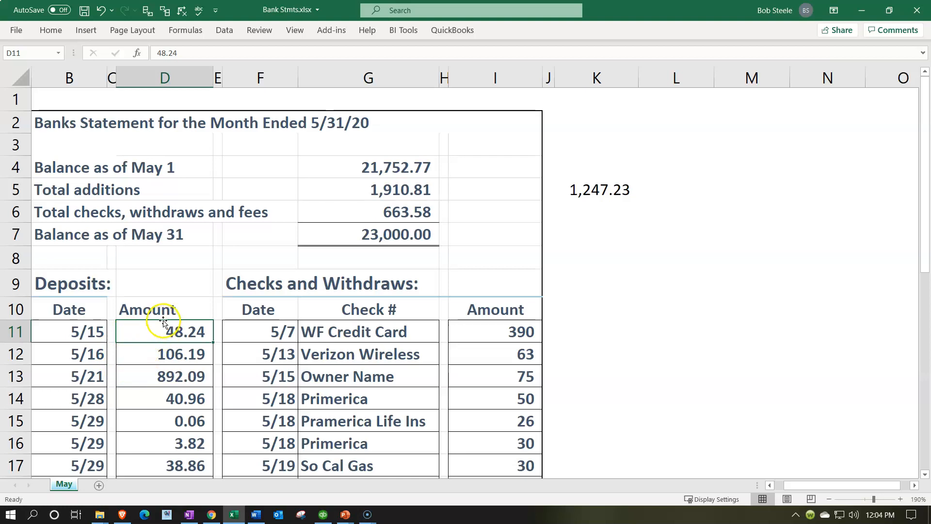
scroll(163, 320, "down", 1)
scroll(165, 324, "up", 1)
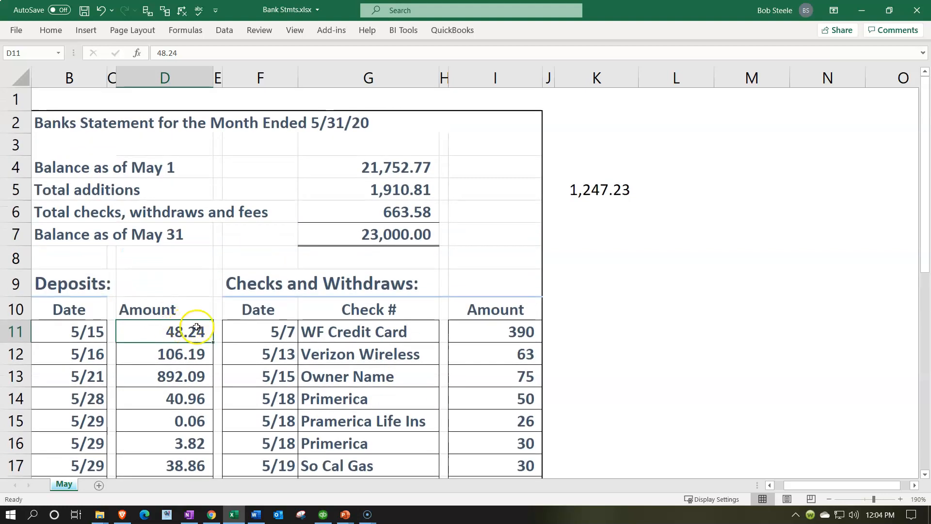
left_click(240, 520)
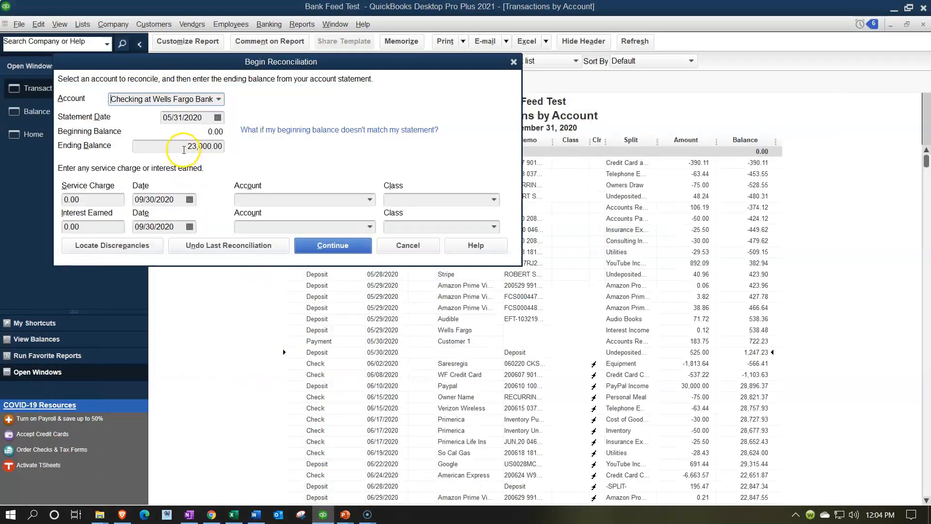
Continue past the past-transactions warning and hide transactions dated after 05/31/2020
left_click(234, 517)
left_click(235, 517)
left_click(304, 246)
left_click(439, 228)
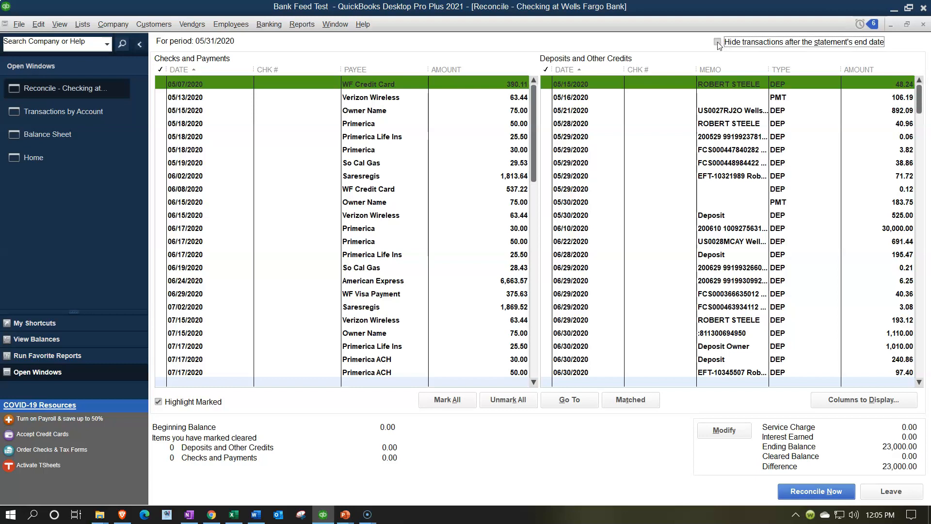
left_click(718, 42)
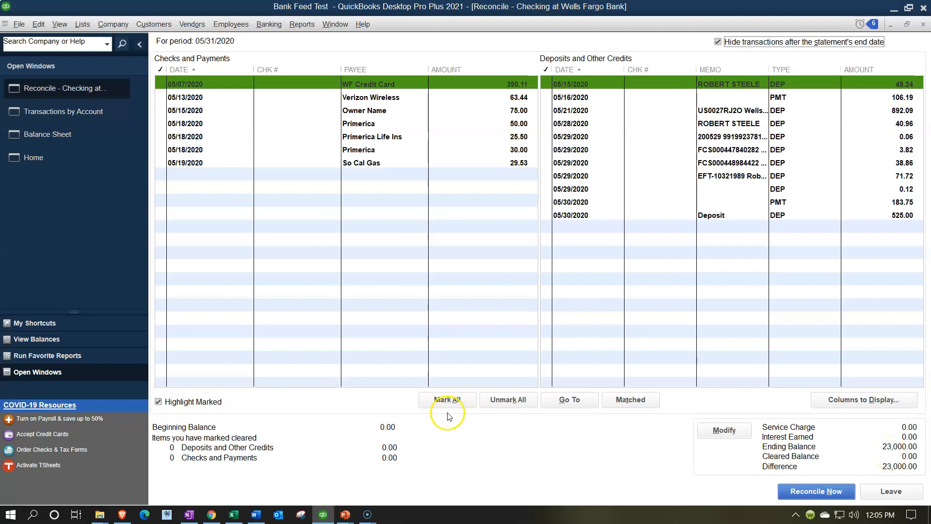
Mark all transactions, compare with the 21,752.77 May 1 balance, then unmark them all
left_click(442, 400)
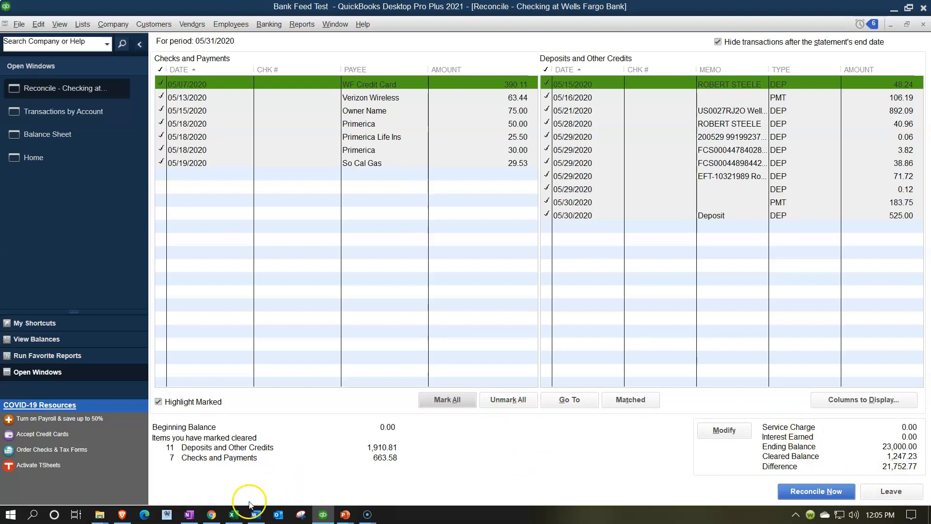
left_click(235, 517)
left_click(385, 171)
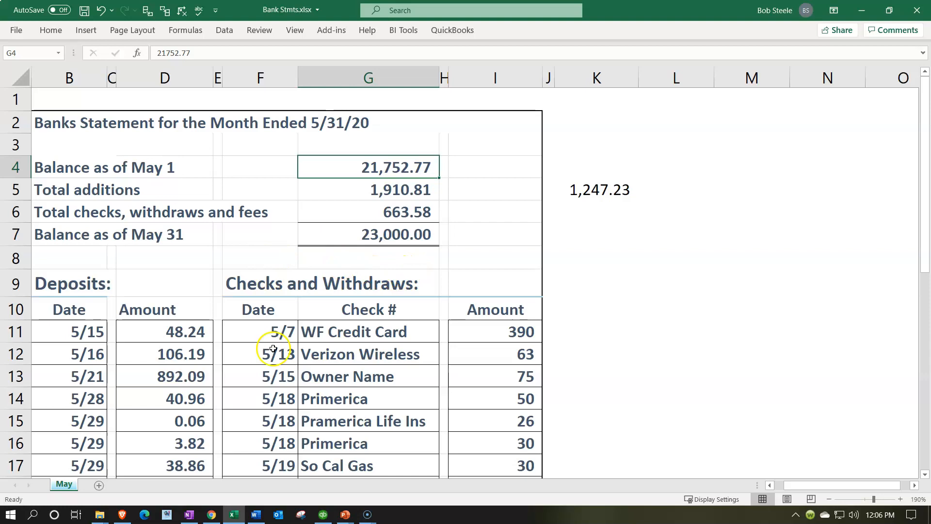
left_click(233, 517)
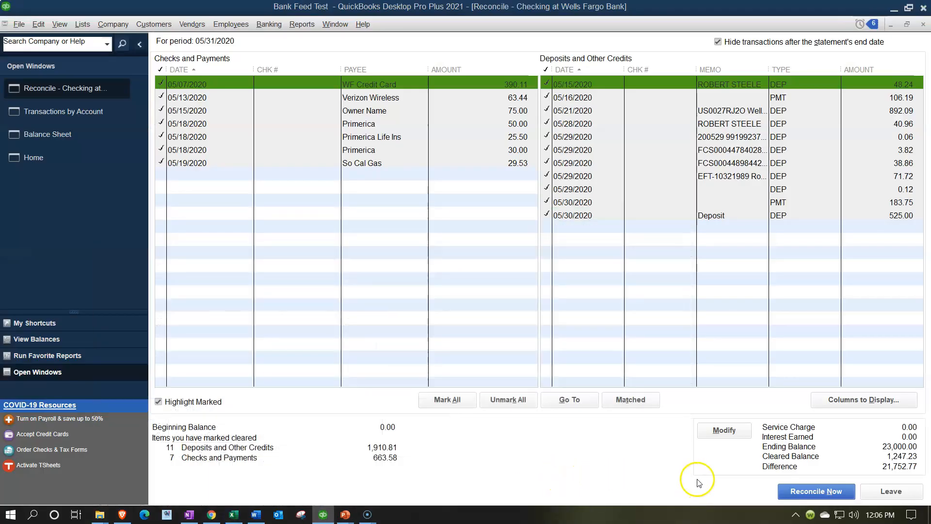
left_click(505, 401)
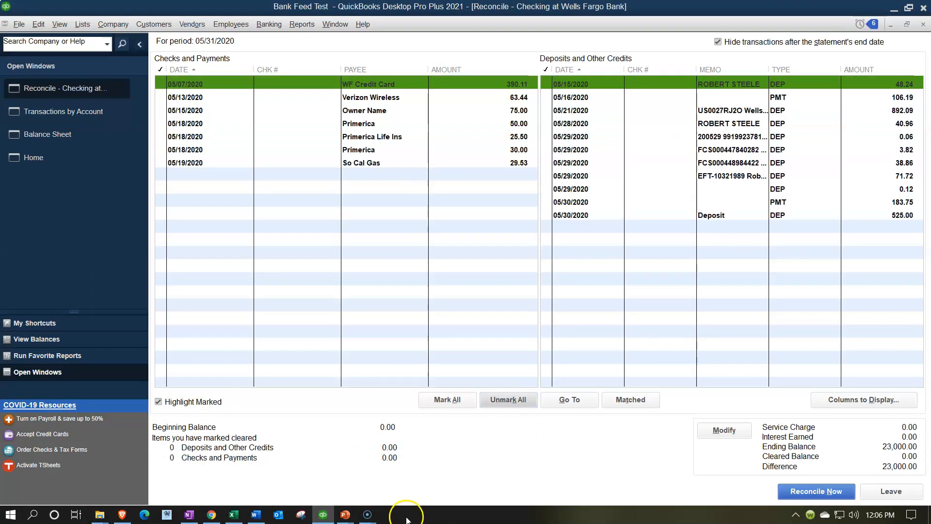
mouse_move(237, 519)
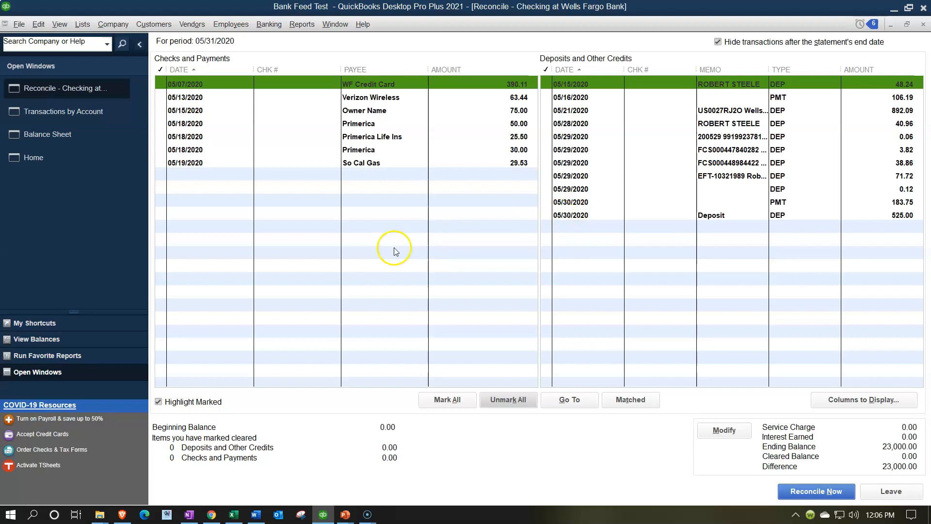
left_click(234, 515)
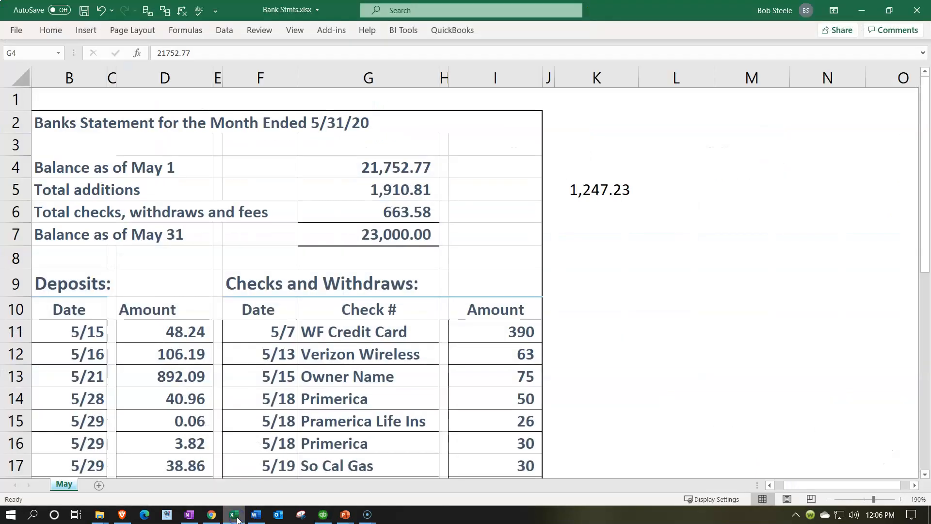
Review the WF Credit Card, Verizon Wireless and Owner Name check amounts in Excel
scroll(338, 357, "down", 2)
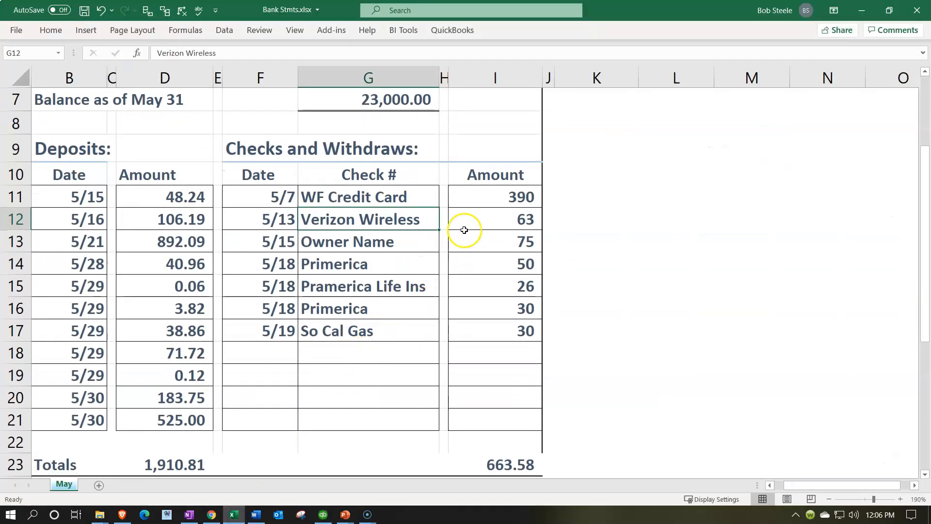
left_click(483, 198)
left_click(469, 221)
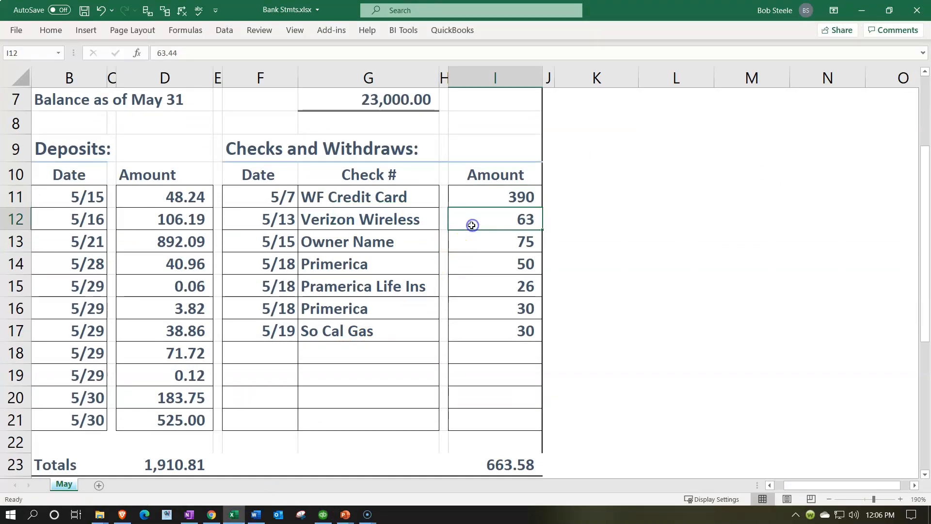
left_click(470, 235)
left_click(234, 515)
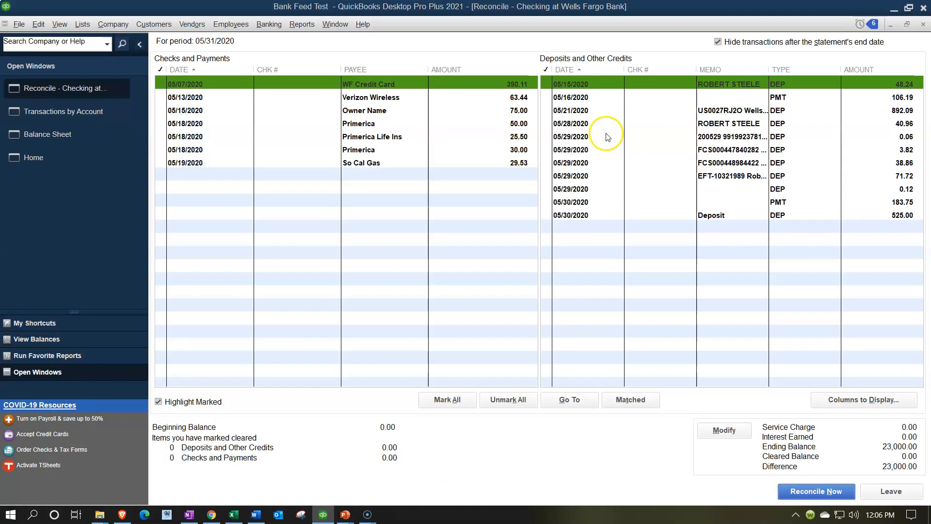
left_click(234, 515)
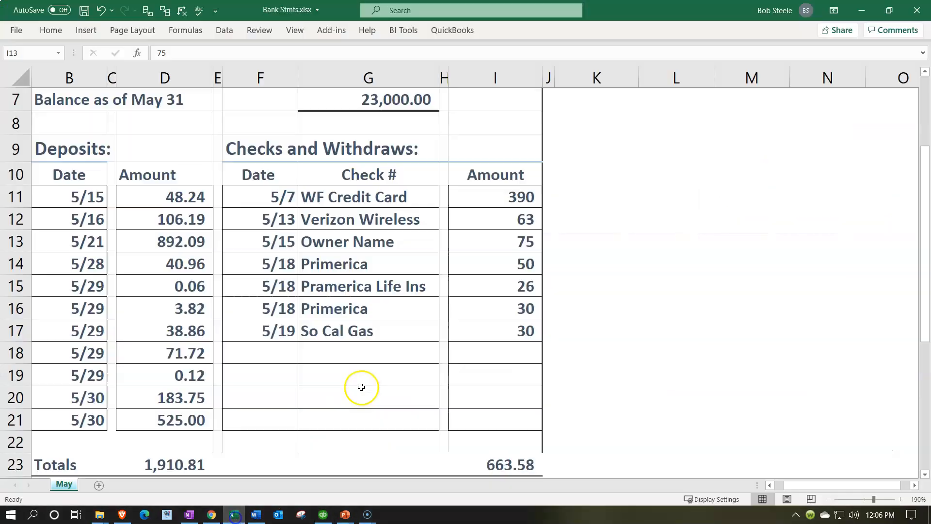
Format the check amounts in I11:I21 to show two decimal places
left_click_drag(480, 194, 485, 428)
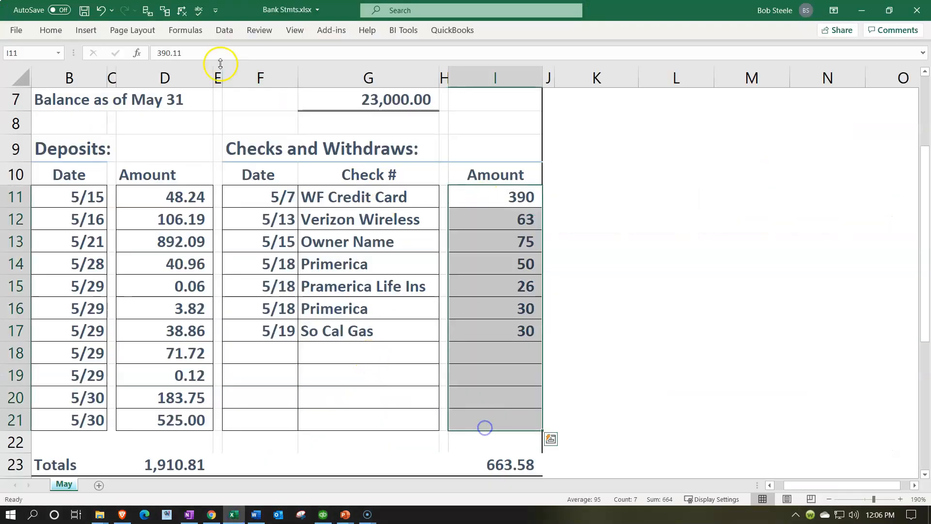
left_click(51, 30)
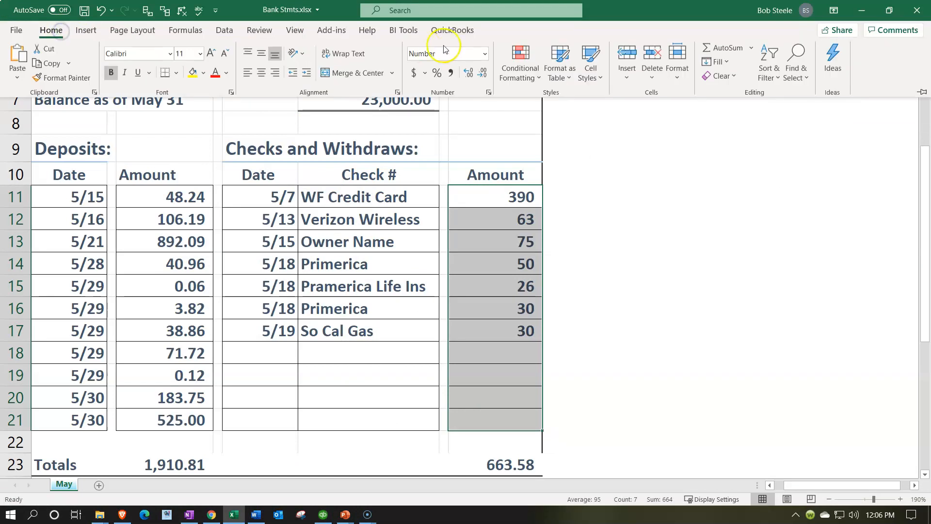
left_click(469, 72)
left_click(468, 72)
left_click(482, 200)
left_click_drag(482, 196, 482, 235)
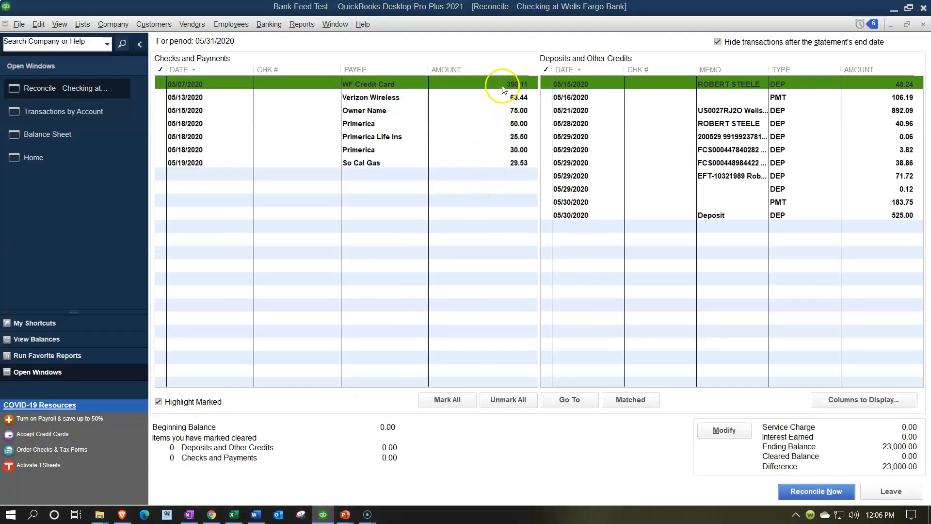
Clear the WF Credit Card 390.11, Verizon Wireless 63.44 and Owner Name 75.00 payments
left_click(503, 87)
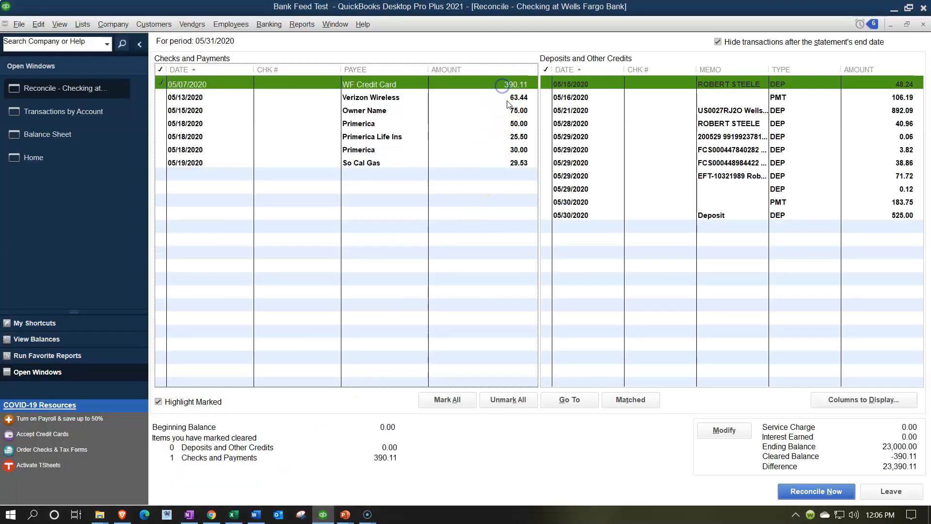
left_click(508, 97)
left_click(509, 110)
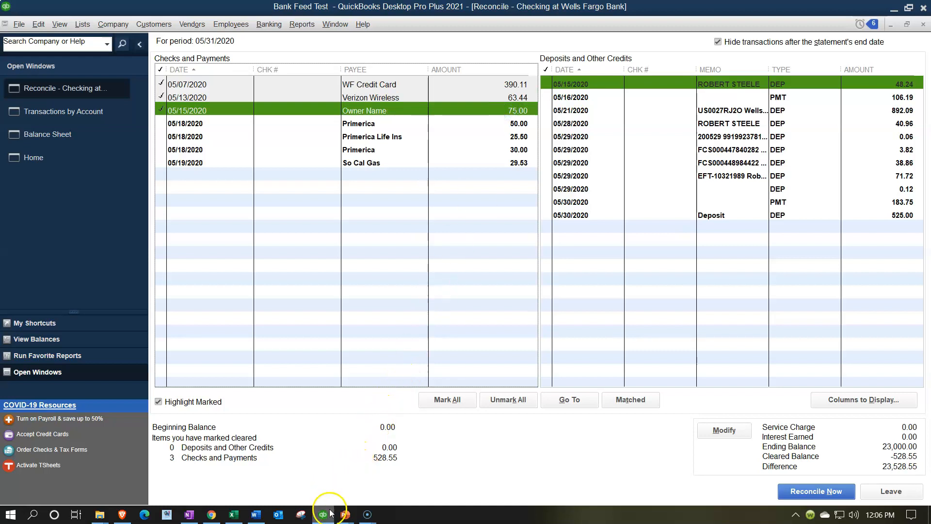
left_click(244, 516)
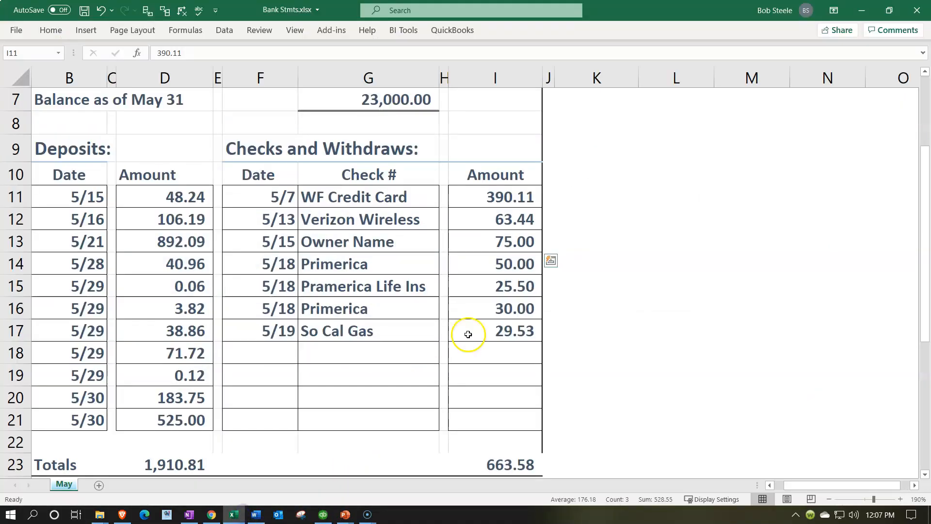
left_click_drag(491, 262, 489, 329)
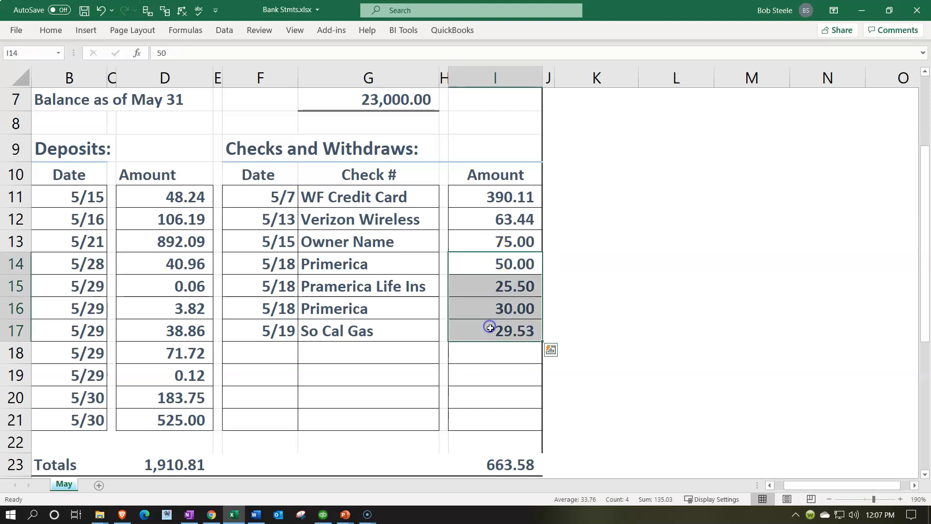
left_click(231, 514)
Clear the Primerica 50.00, Primerica Life Ins 25.50, Primerica 30.00 and So Cal Gas 29.53 payments
left_click(511, 124)
left_click(503, 137)
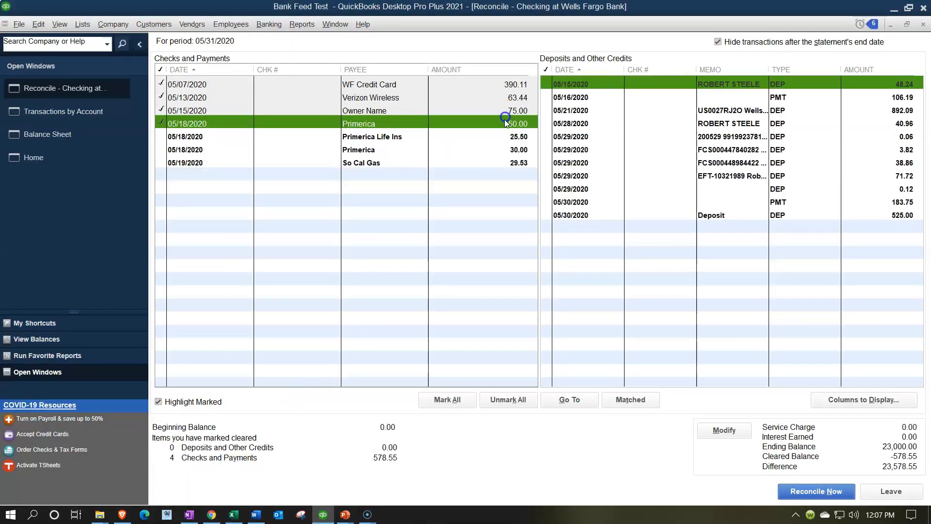
left_click(505, 149)
left_click(506, 163)
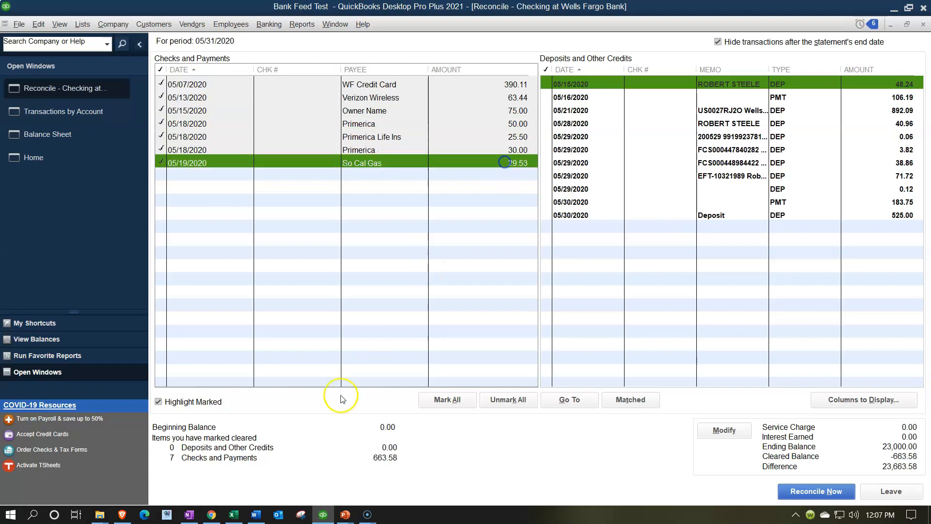
left_click(234, 514)
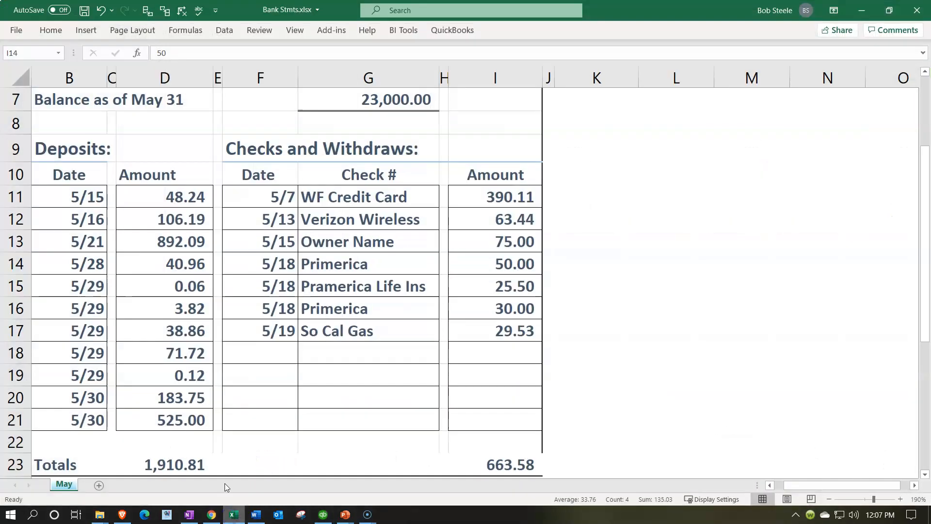
left_click(82, 200)
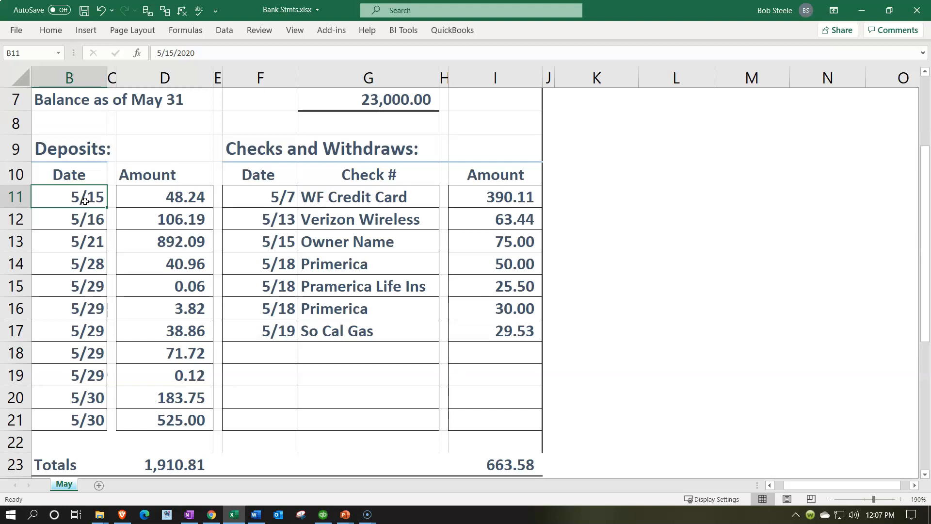
left_click(89, 202)
left_click(80, 253)
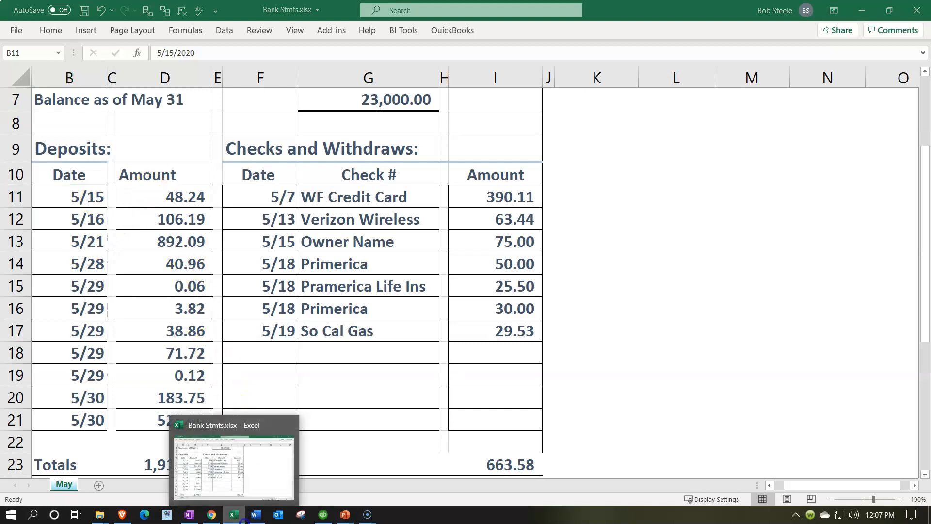
left_click(323, 514)
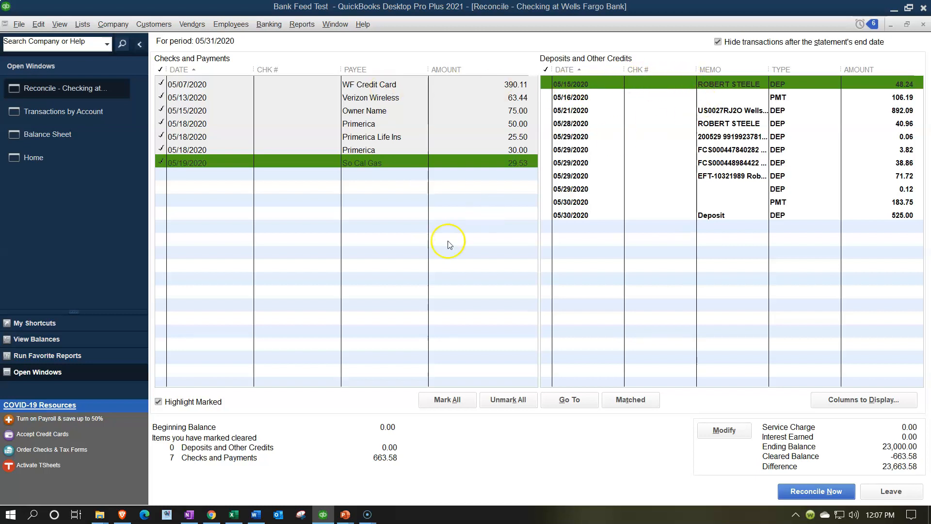
left_click(234, 517)
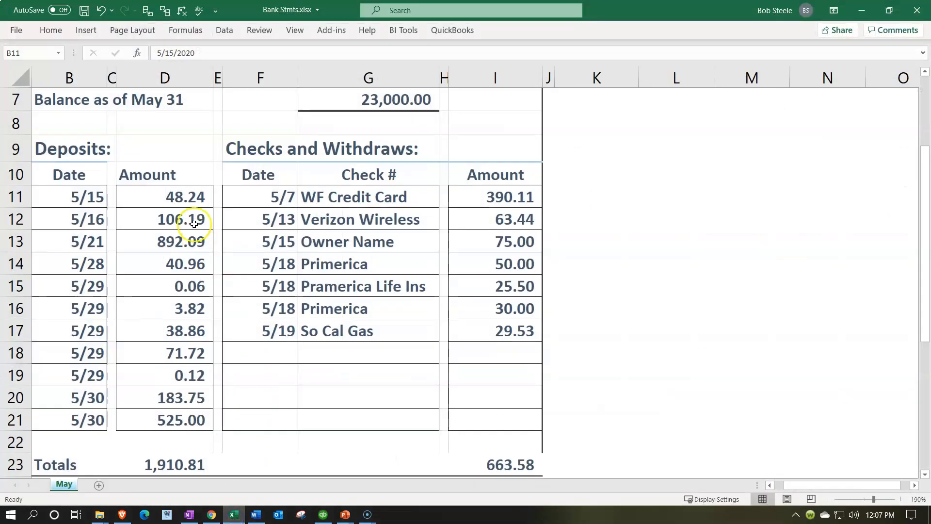
left_click(182, 199)
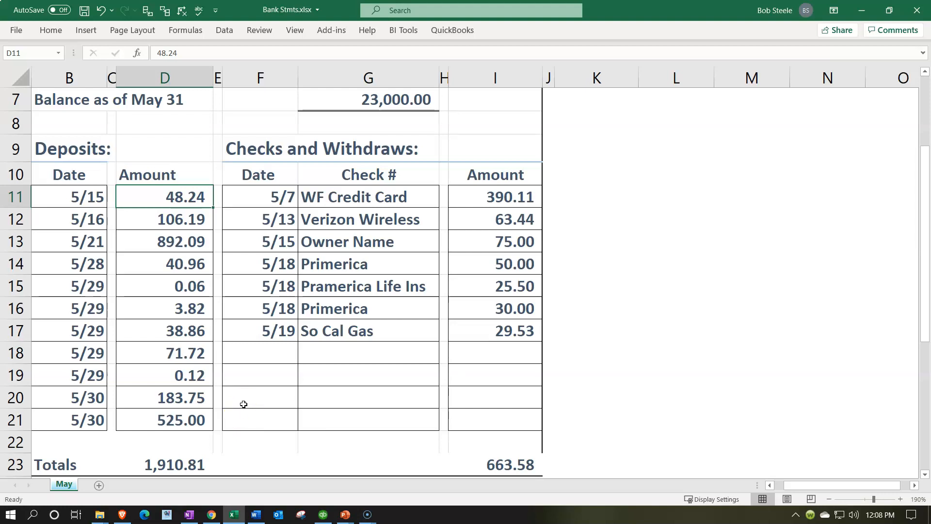
Clear the 05/15 48.24 and 05/16 106.19 deposits, comparing against the Excel statement
left_click(233, 519)
left_click(889, 88)
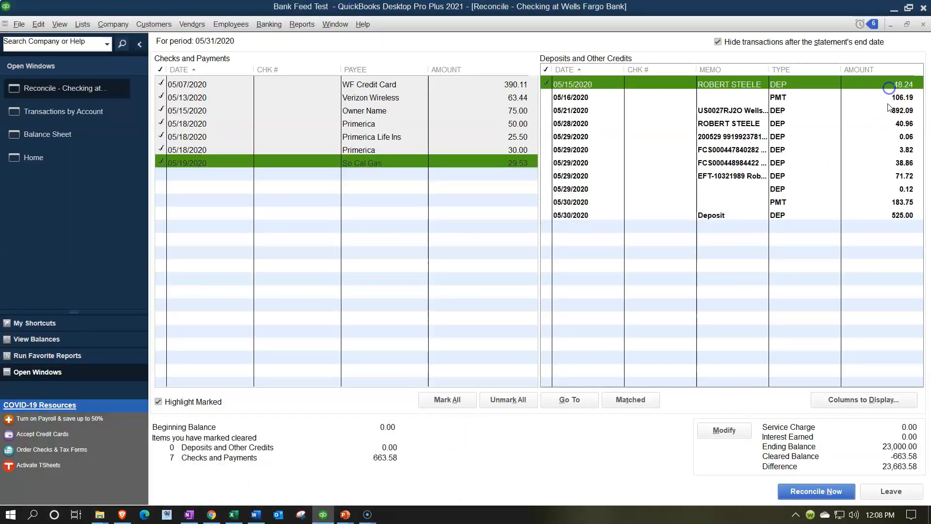
left_click(889, 108)
left_click(886, 97)
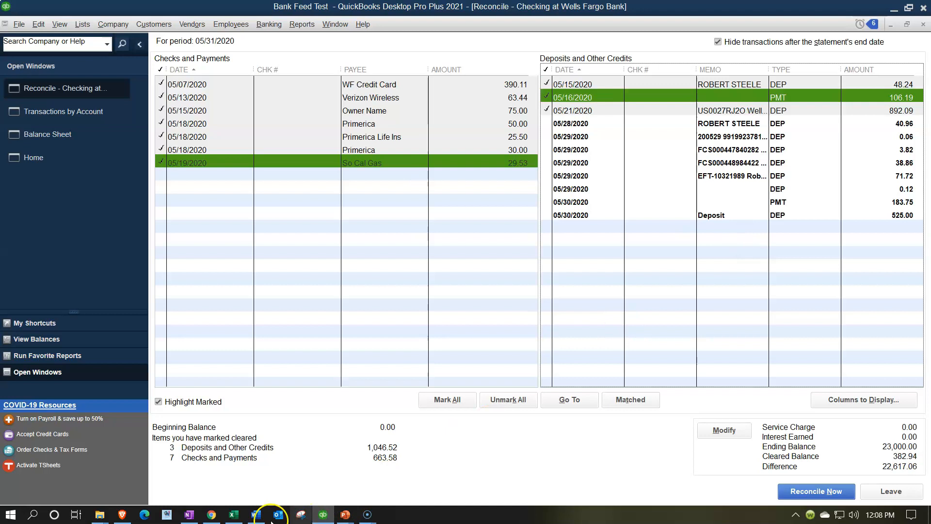
left_click(236, 515)
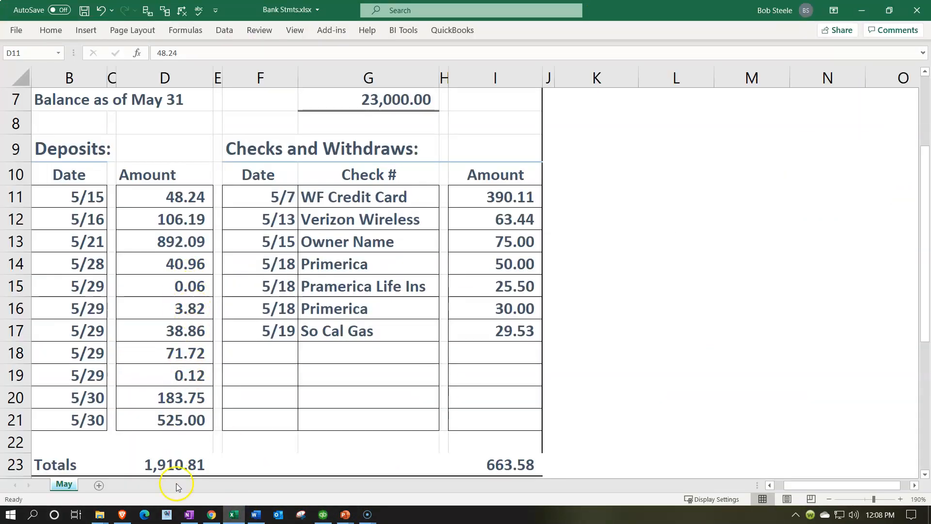
left_click(235, 515)
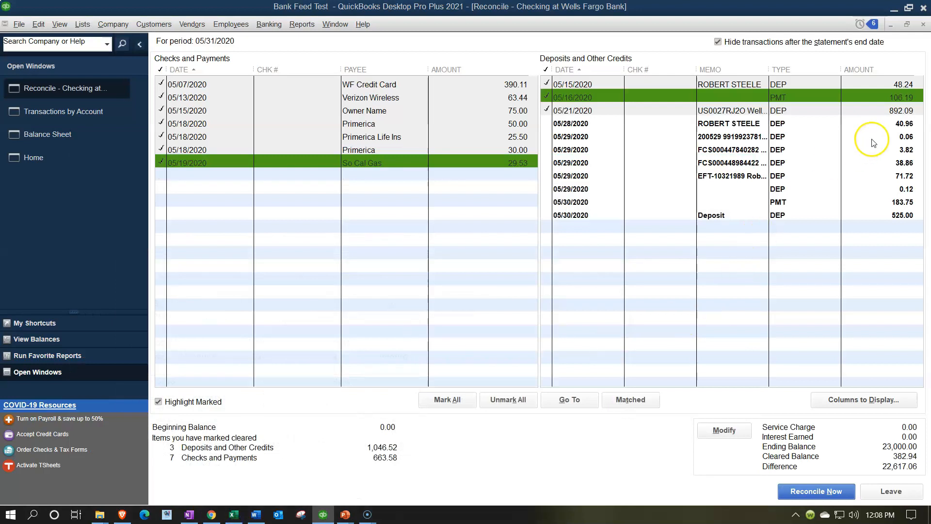
Clear the 05/28 40.96 deposit and the 05/29 0.06 and 3.82 deposits
left_click(889, 123)
left_click(889, 136)
left_click(889, 149)
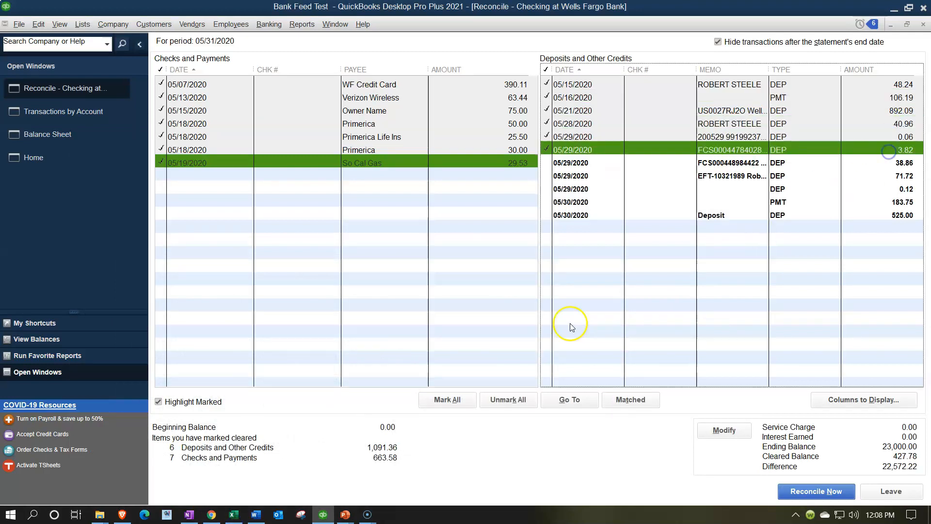
left_click(229, 514)
left_click(232, 514)
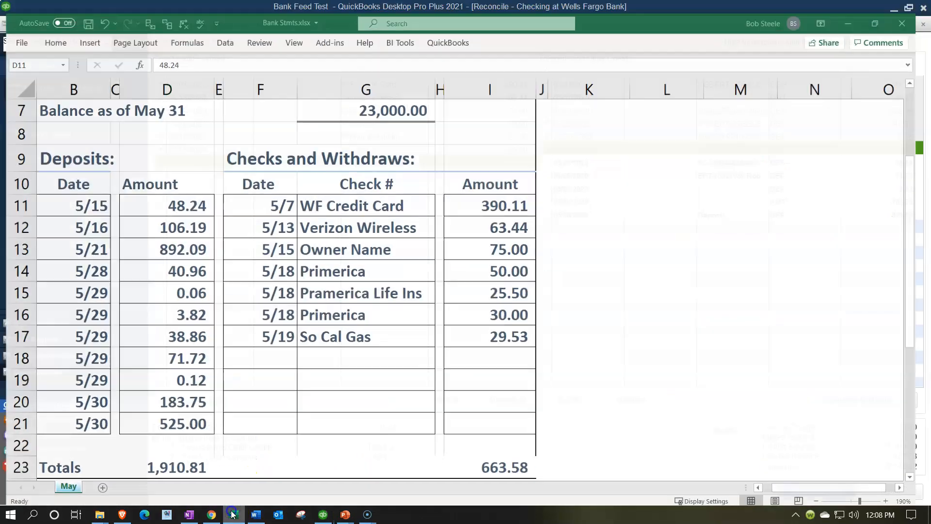
Clear the 05/29 38.86, 71.72 and 0.12 deposits and the 05/30 183.75 and 525.00 deposits
left_click(871, 159)
left_click(873, 175)
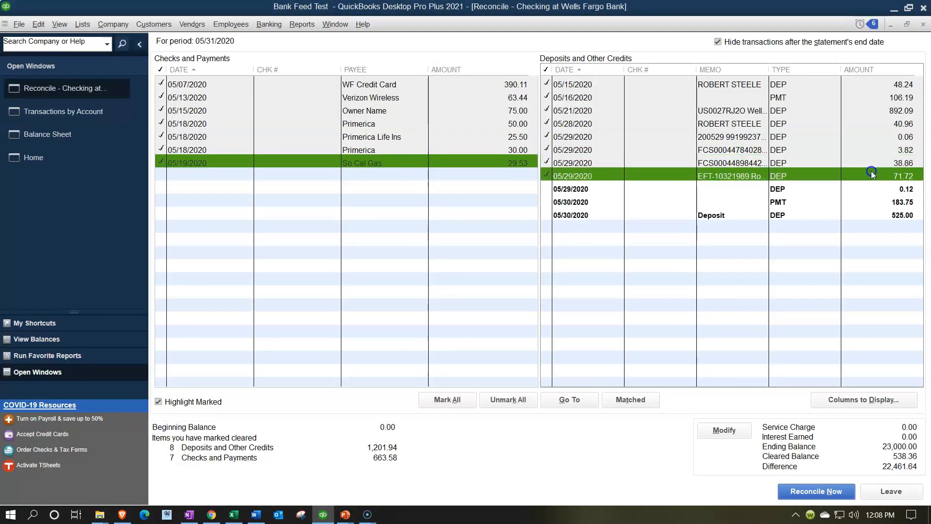
left_click(872, 189)
left_click(872, 201)
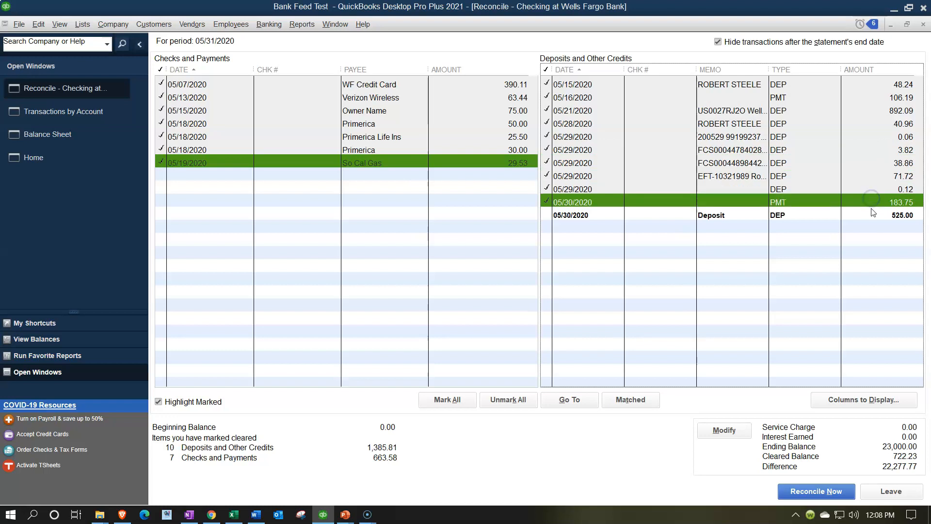
left_click(874, 214)
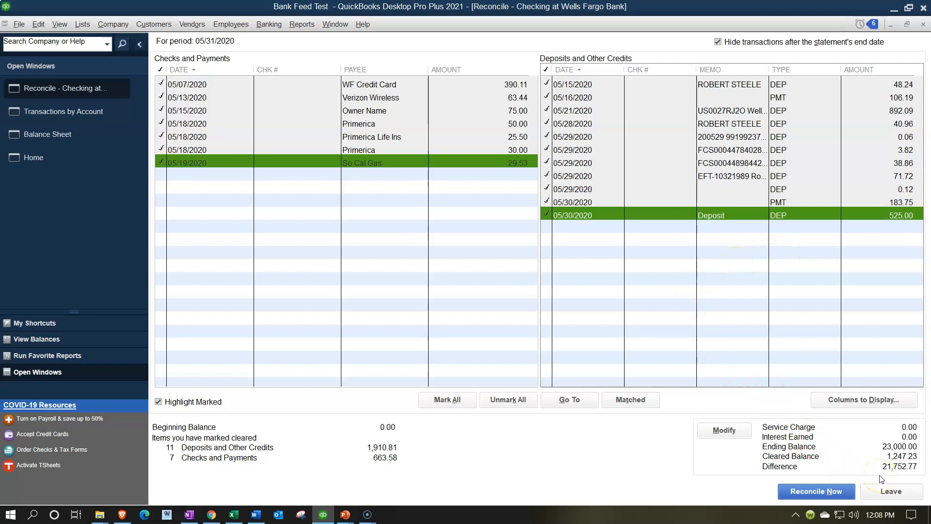
left_click(233, 515)
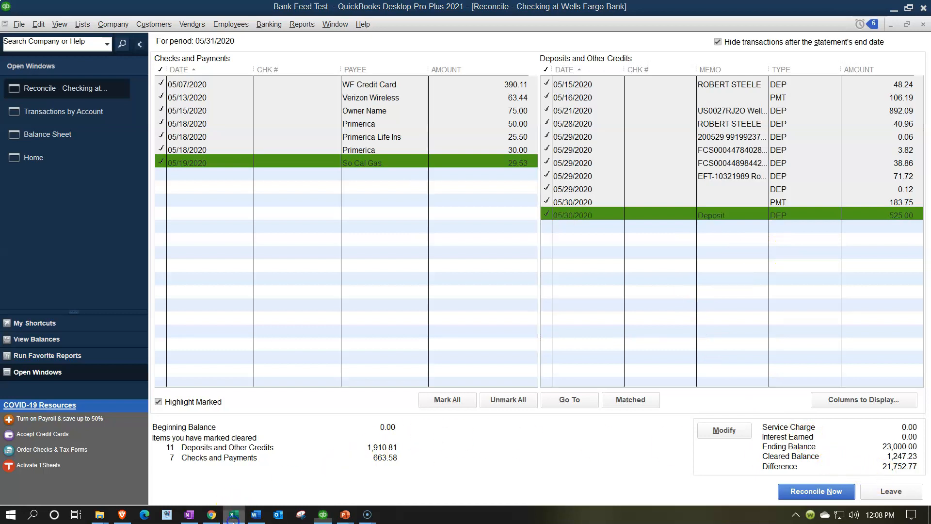
In the May bank statement workbook, review the deposits and checks, and confirm G4's 21,752.77 opening balance
left_click(335, 271)
scroll(334, 271, "up", 2)
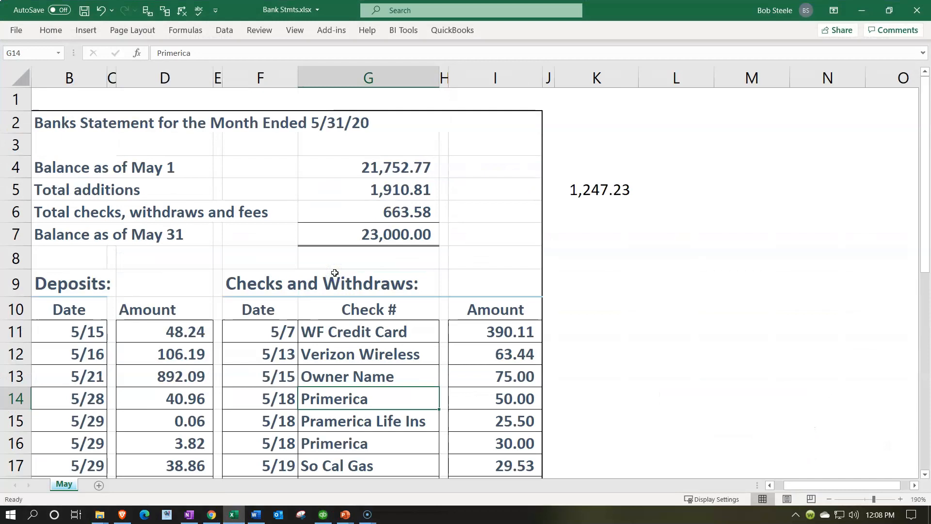
scroll(249, 291, "down", 2)
left_click_drag(177, 196, 458, 419)
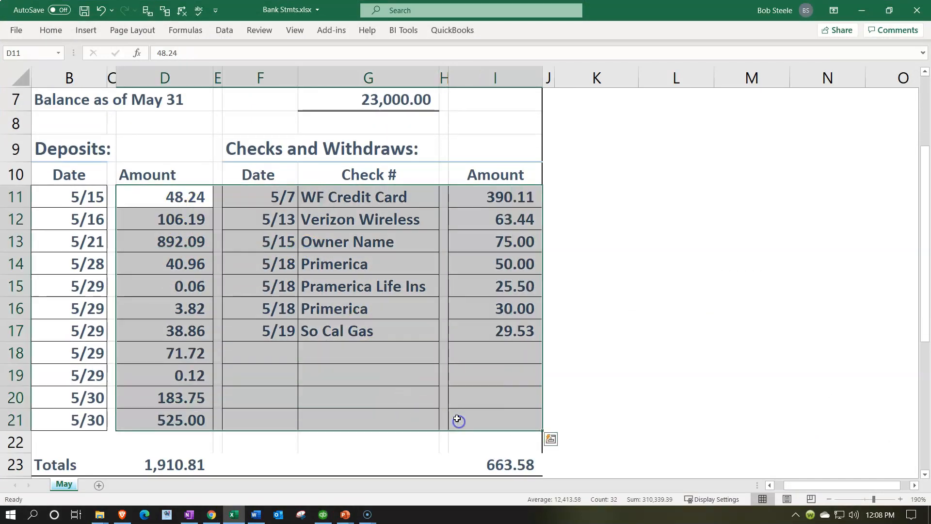
scroll(455, 414, "up", 2)
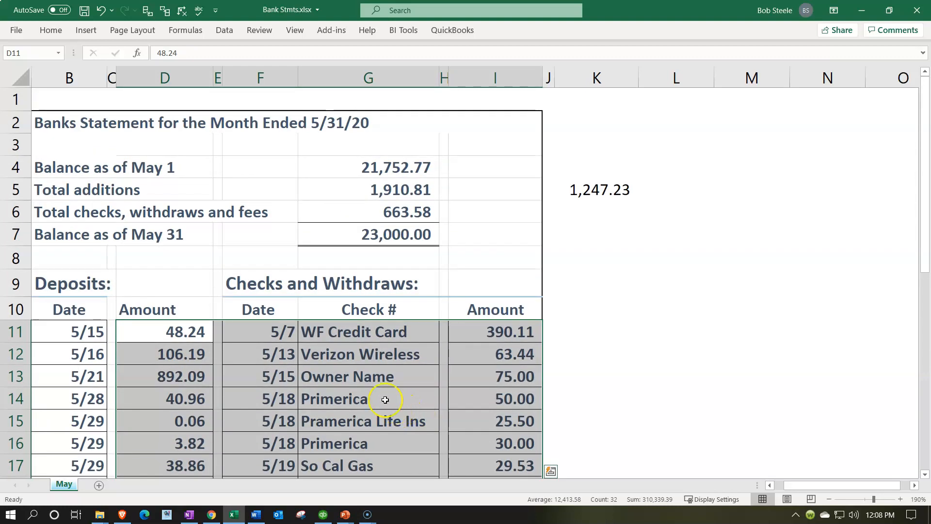
left_click(357, 169)
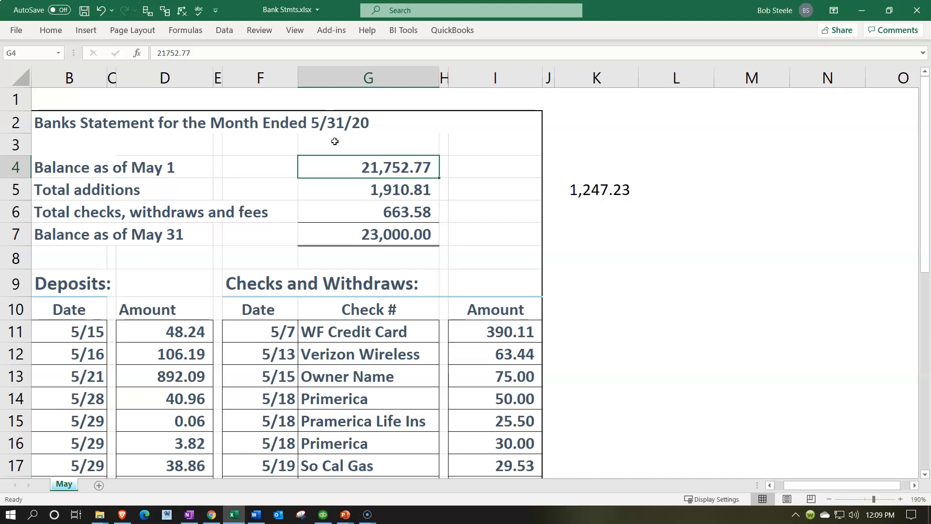
left_click(352, 173)
left_click(322, 515)
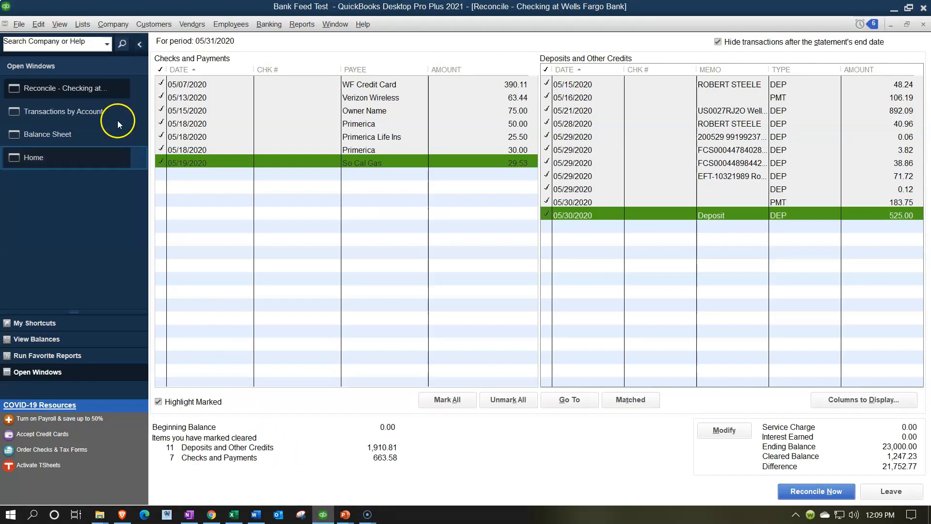
Open the Checking at Wells Fargo Bank register and start a 12/31/2019 entry numbered D
left_click(82, 25)
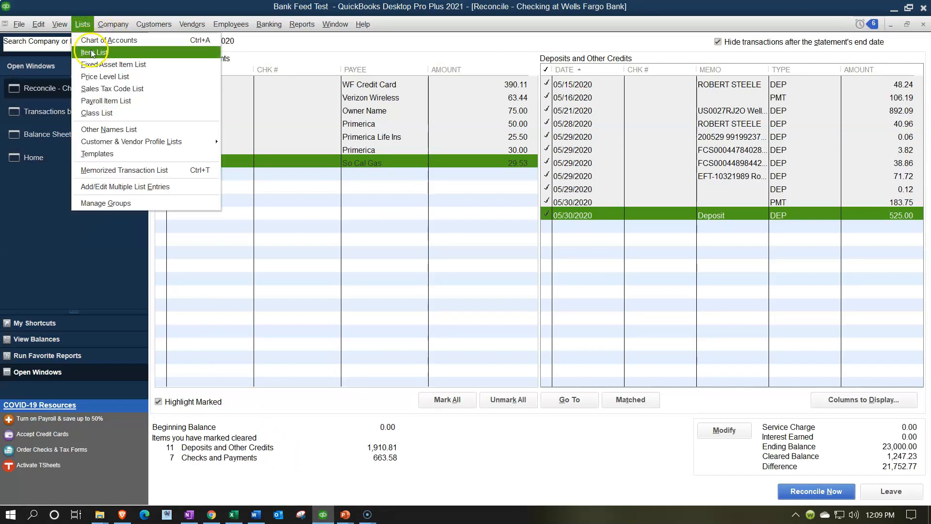
left_click(93, 43)
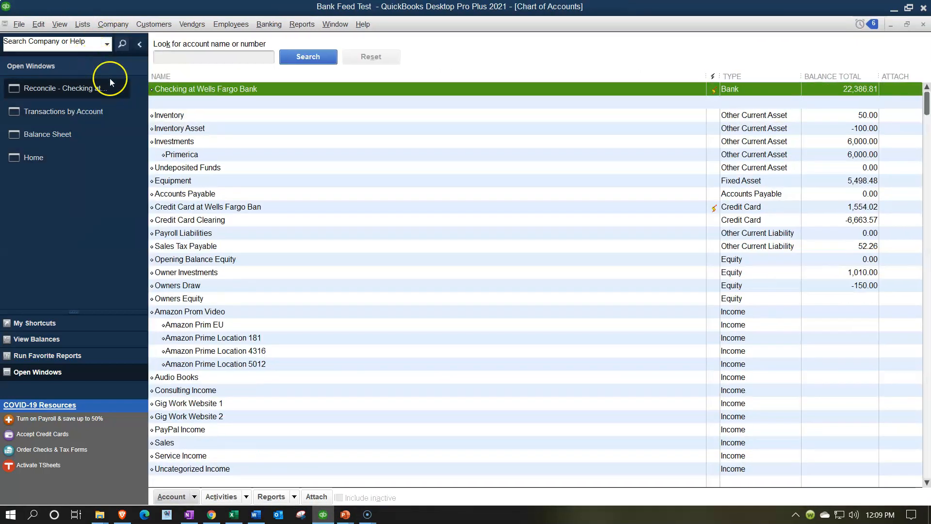
double_click(204, 90)
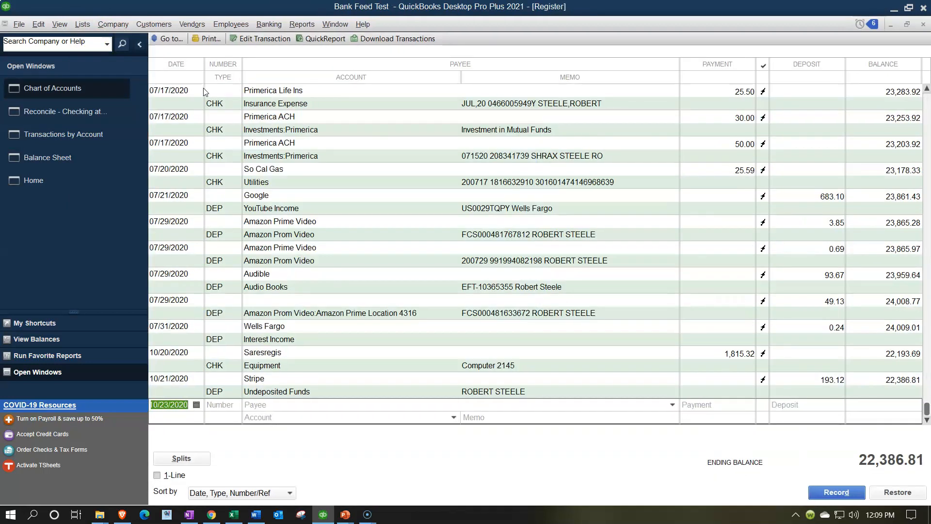
type("12")
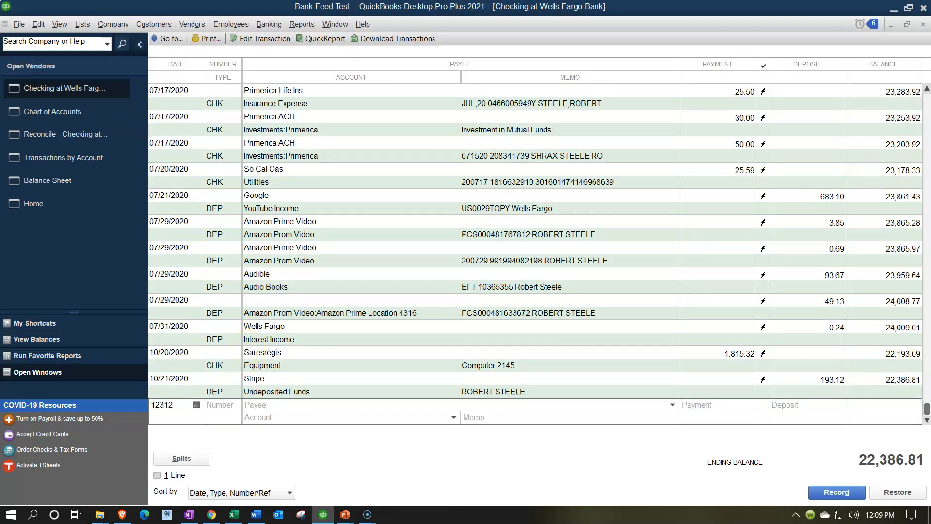
type("/31/2019")
key("Tab")
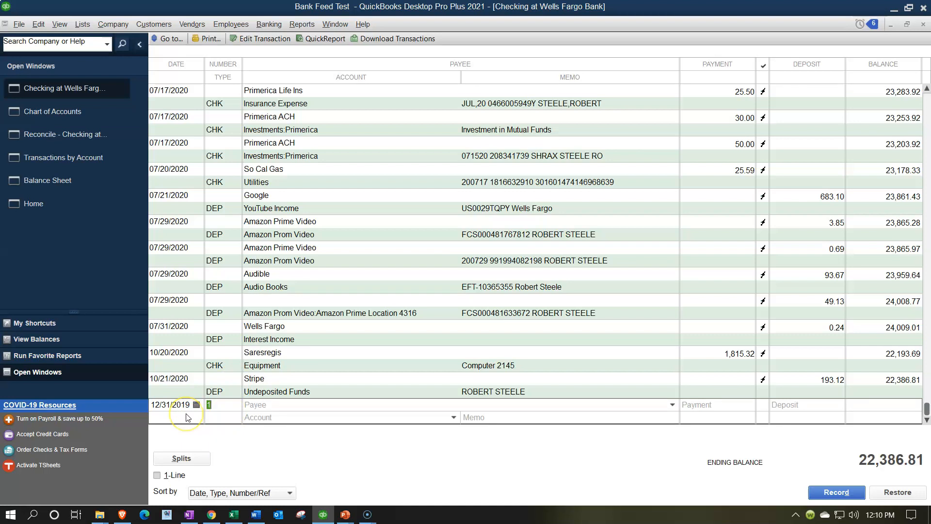
type("D")
key("Tab")
key("Tab")
key("Tab")
key("Tab")
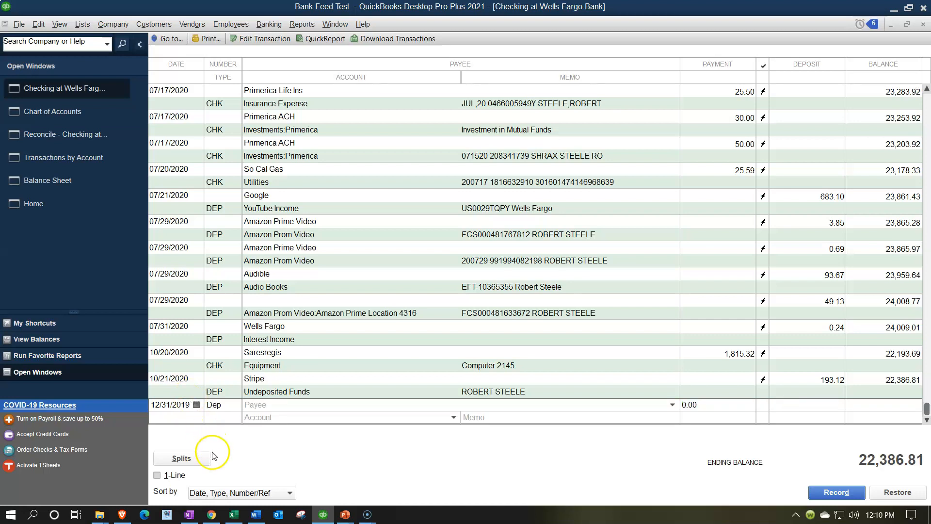
left_click(234, 515)
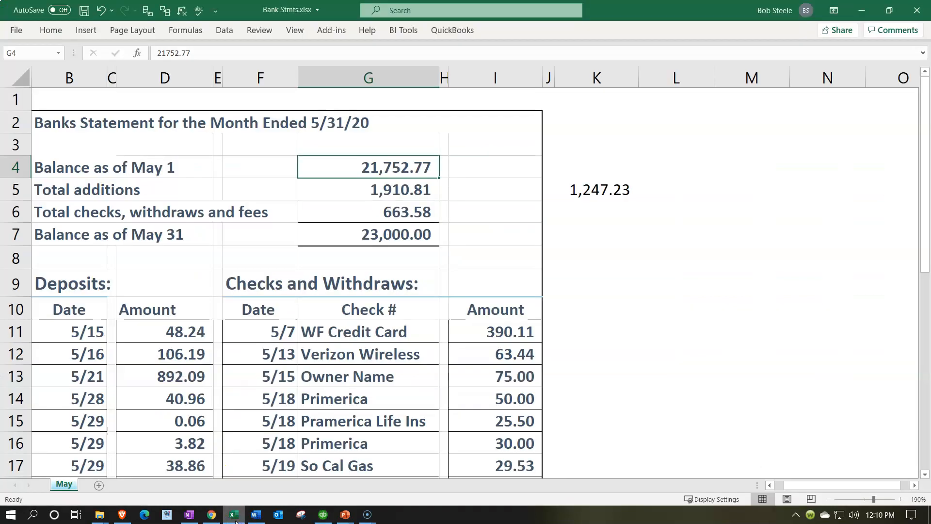
left_click(236, 519)
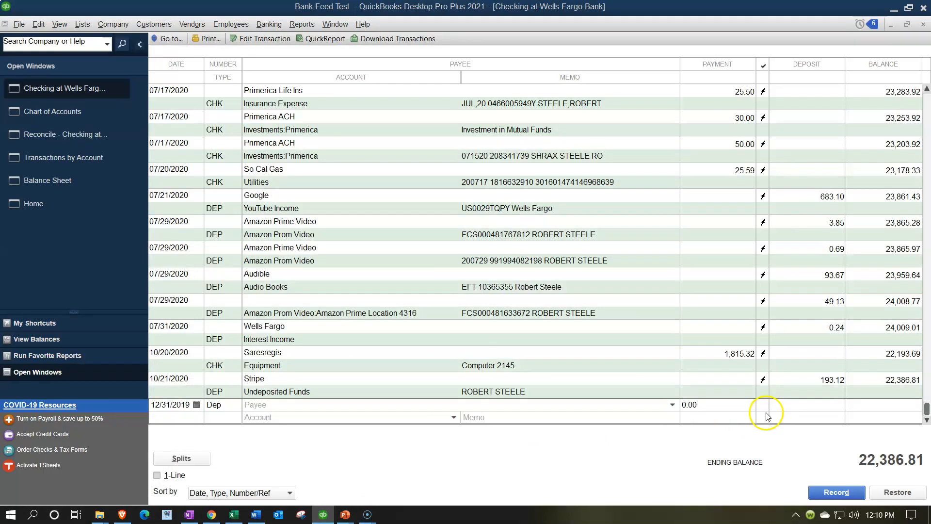
Enter a 21,752.77 deposit amount and assign it to Owners Equity
left_click(784, 405)
type("21,7")
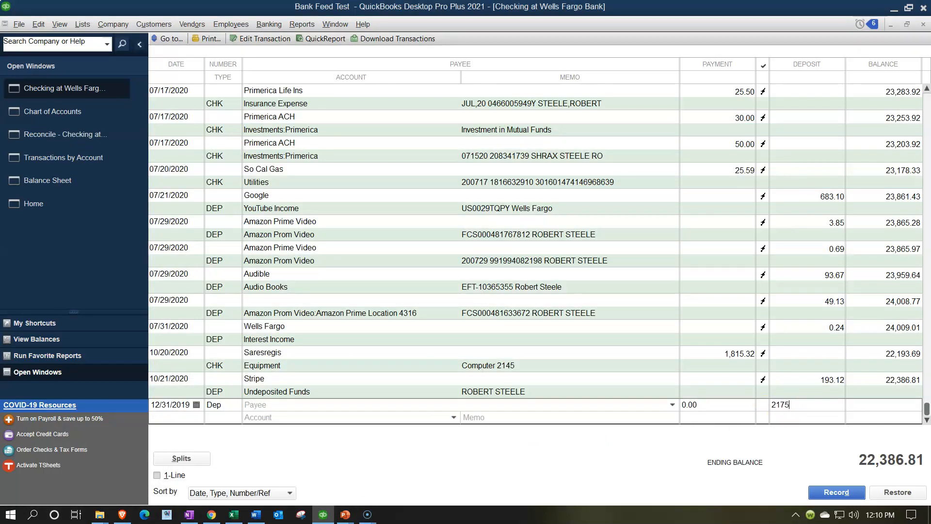
type("52.77")
key("Tab")
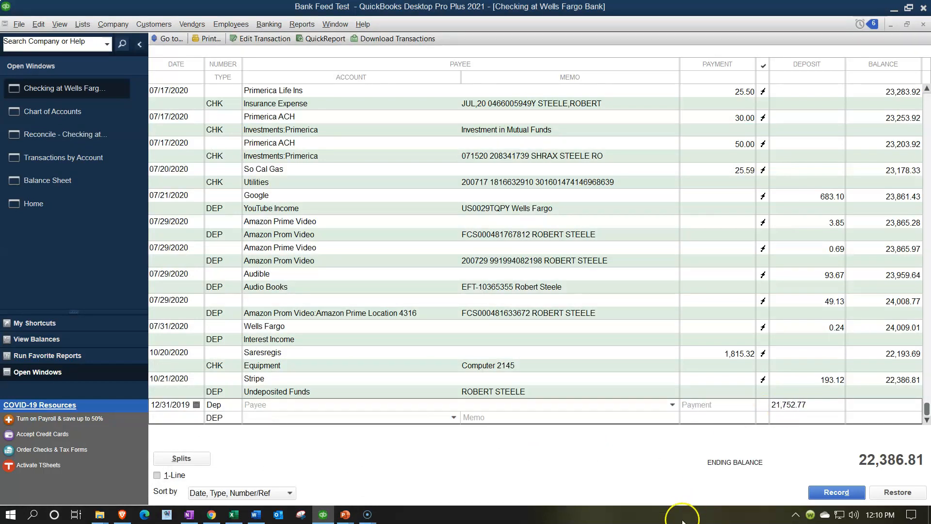
left_click(455, 419)
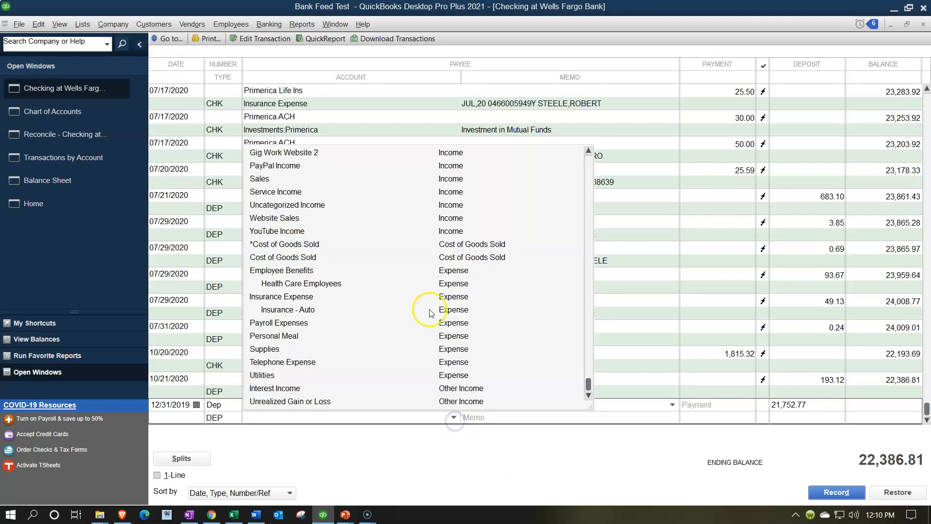
scroll(417, 315, "up", 6)
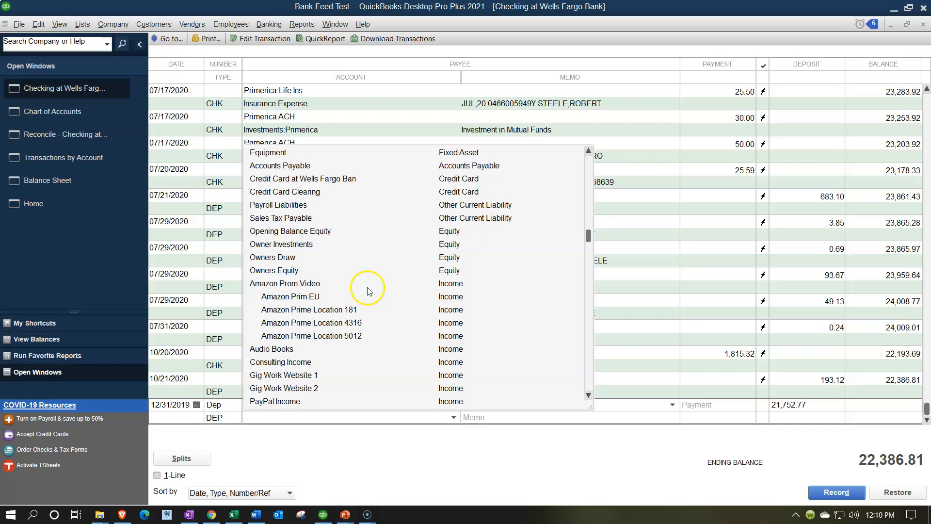
left_click(299, 270)
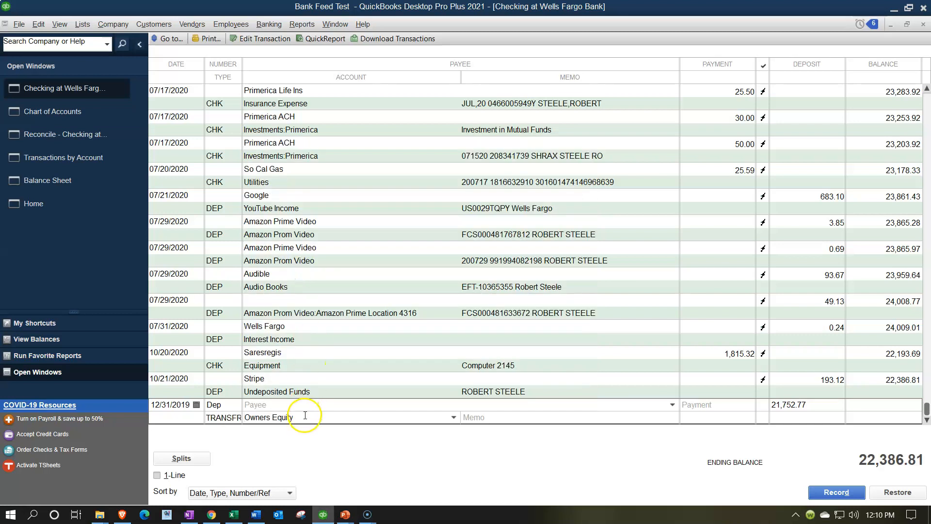
Add the memo 'Beginning Balanc', record the deposit through both warnings, and close the register
left_click(183, 405)
left_click(487, 417)
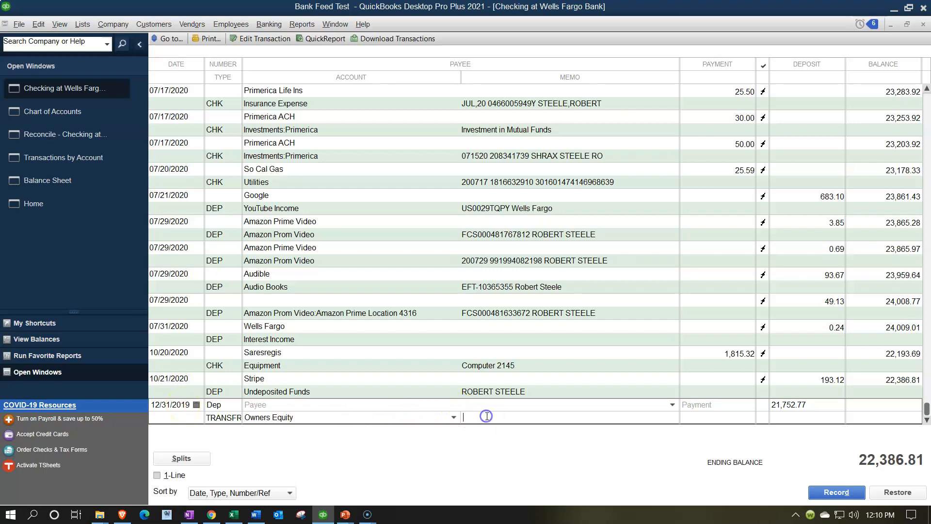
type("Beginning Balance for cash")
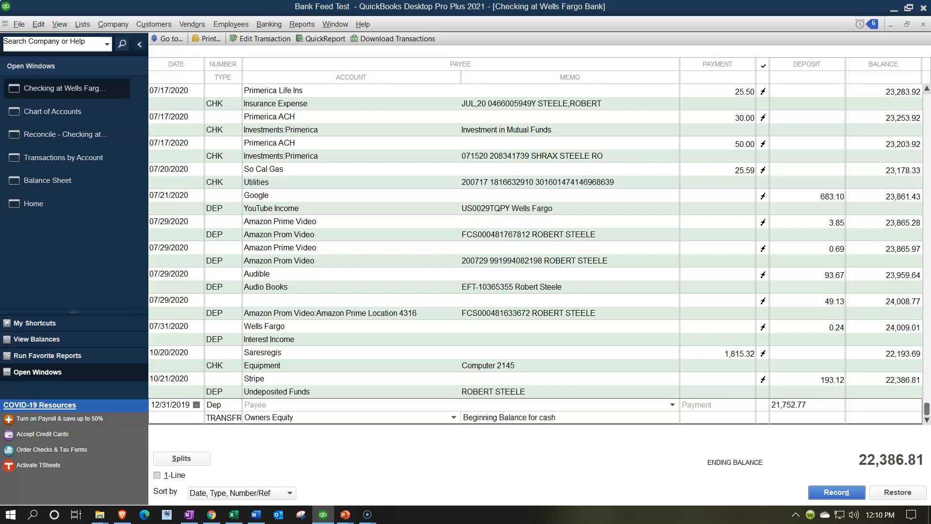
left_click(839, 483)
left_click(444, 228)
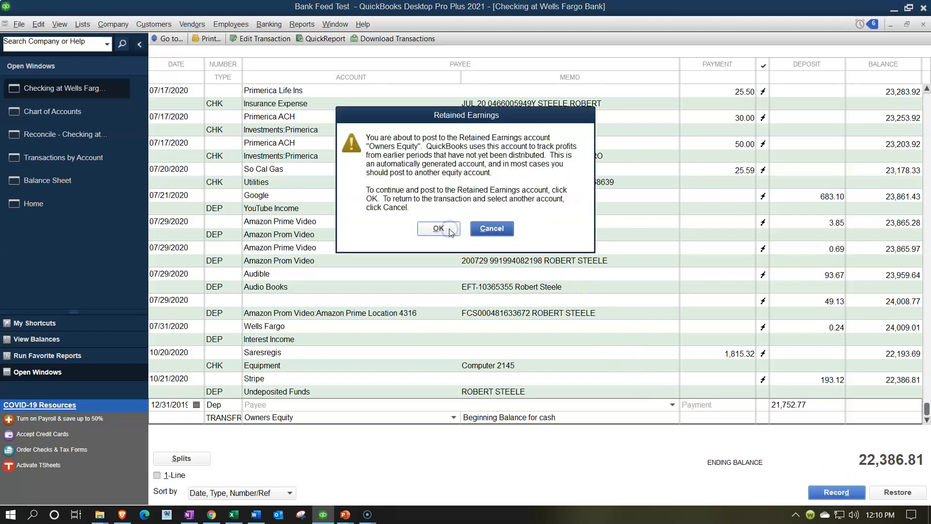
left_click(441, 229)
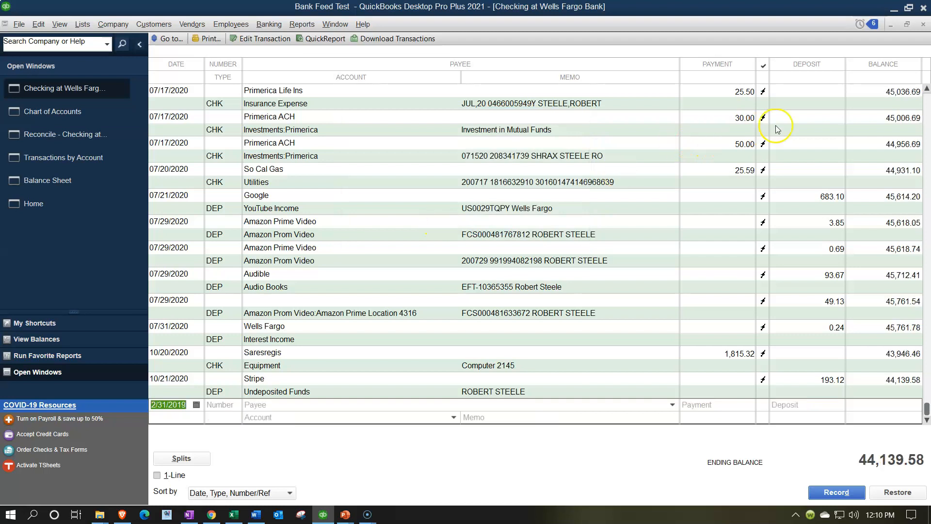
left_click(923, 24)
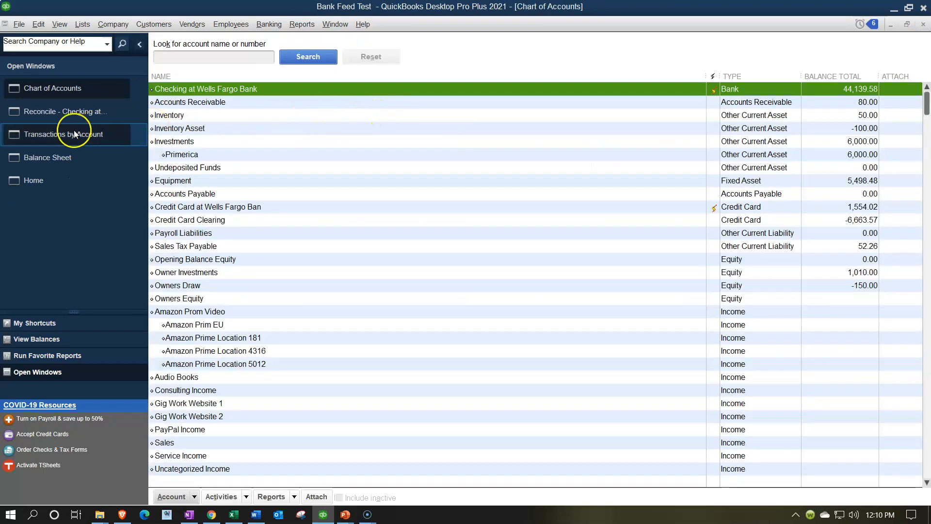
Mark the 12/31/2019 opening deposit cleared in the May reconciliation, then bring up Transactions by Account
left_click(63, 116)
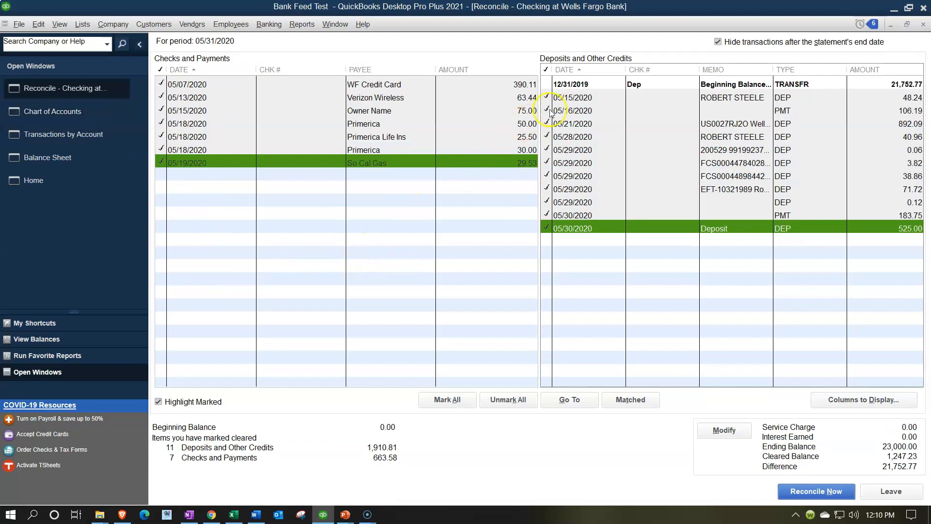
left_click(572, 84)
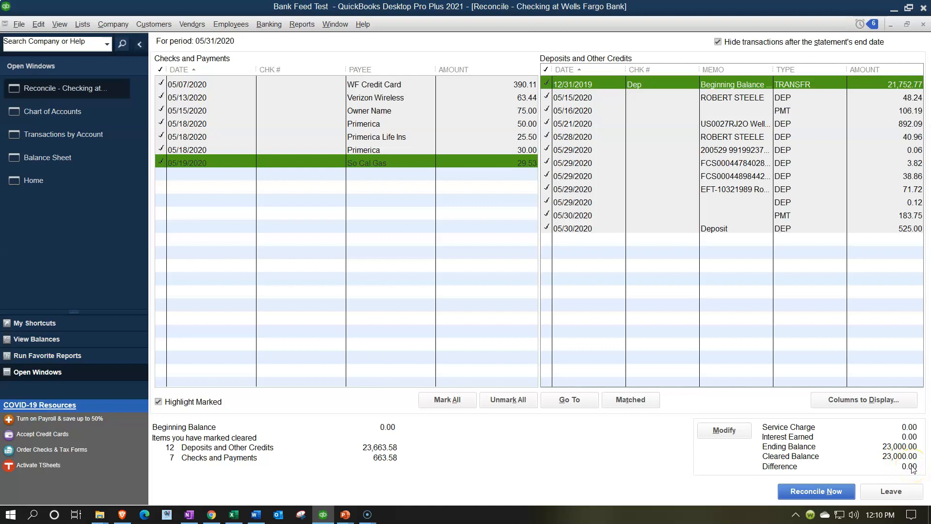
left_click(82, 114)
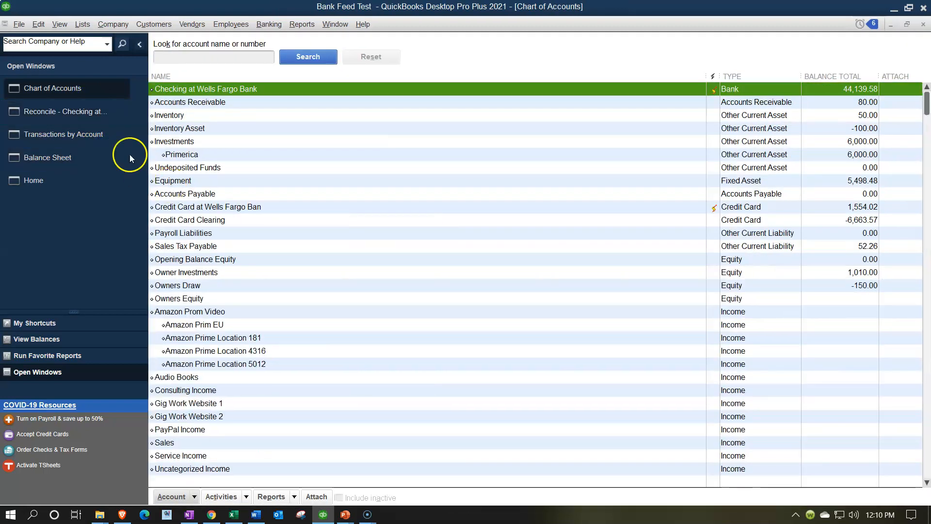
left_click(923, 24)
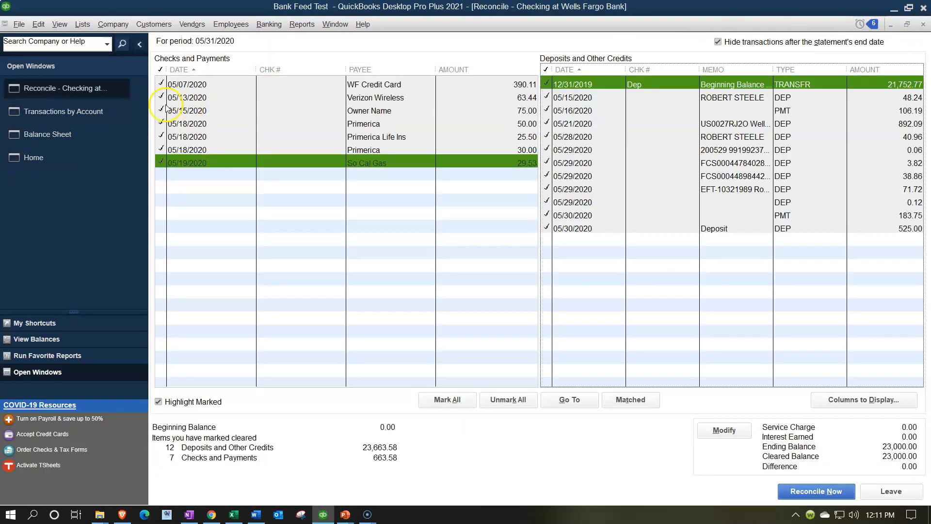
left_click(88, 115)
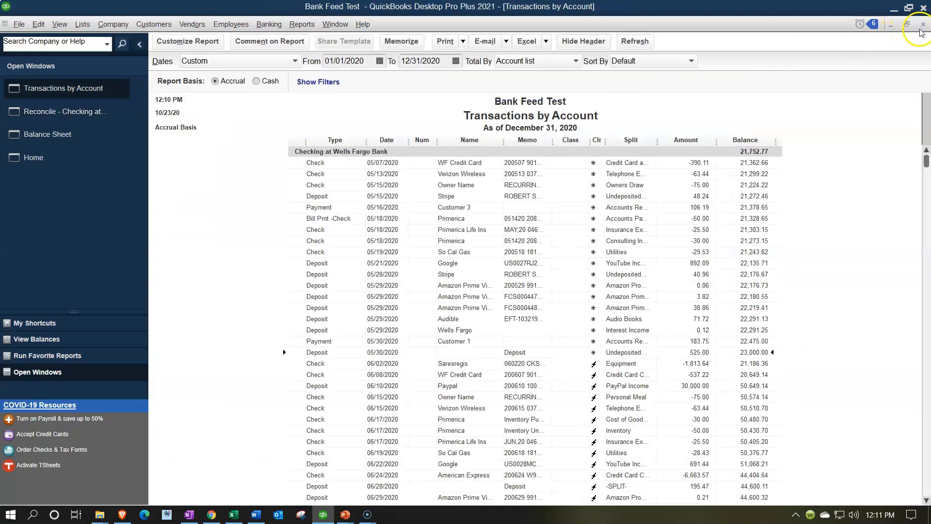
QuickZoom the Balance Sheet checking balance to the 05/30/2020 deposit, then complete the May reconciliation
left_click(922, 26)
left_click(70, 109)
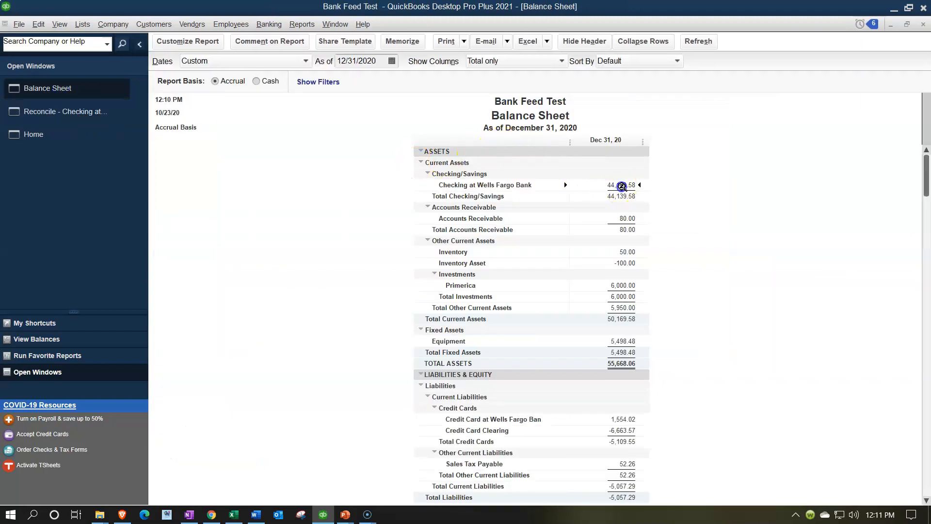
double_click(621, 186)
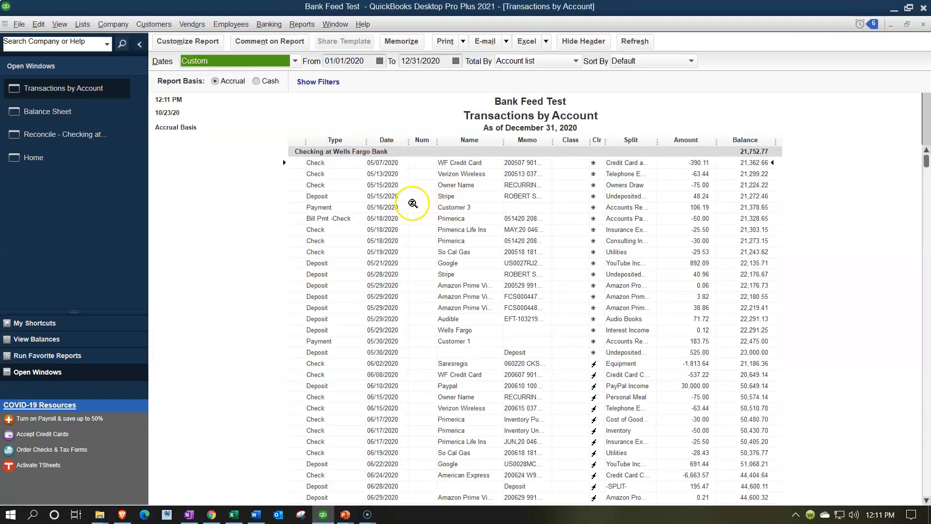
left_click(747, 352)
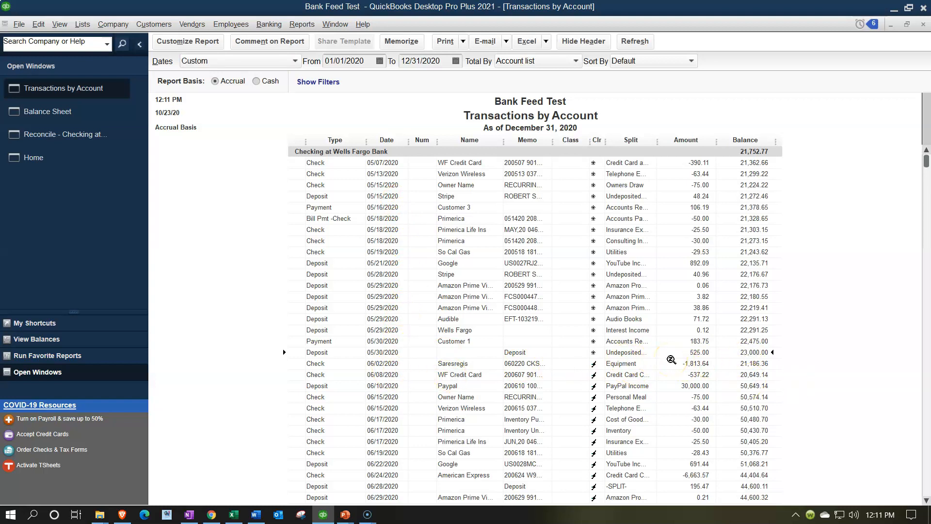
left_click(560, 355)
left_click(88, 140)
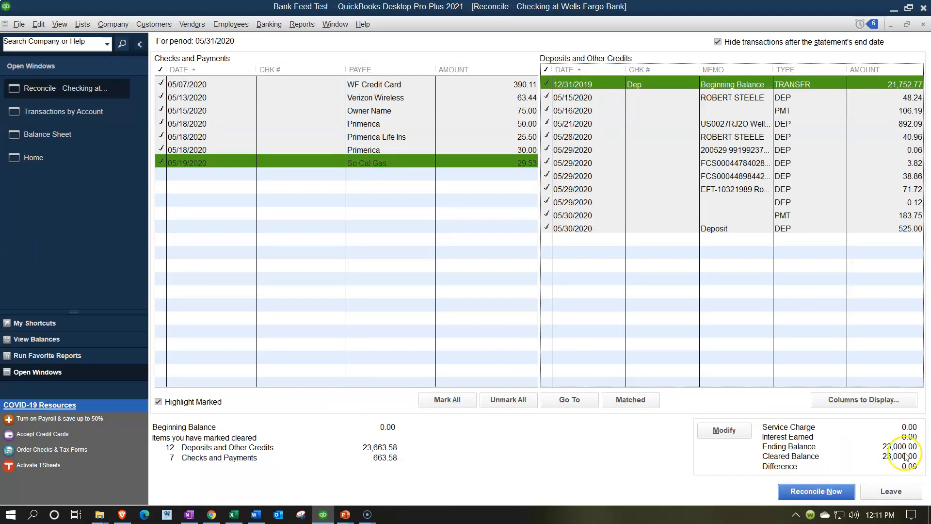
left_click(837, 500)
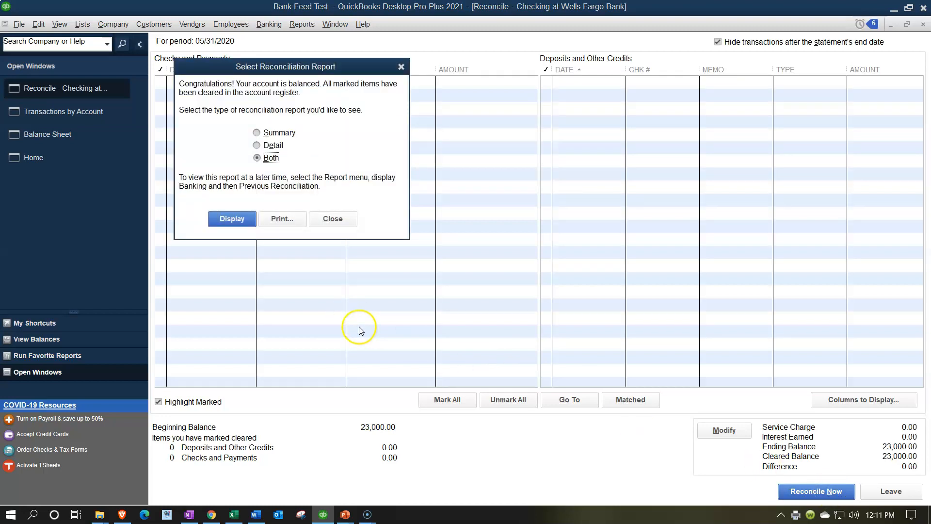
Display both the Summary and Detail reconciliation reports and dismiss the notice
left_click(234, 222)
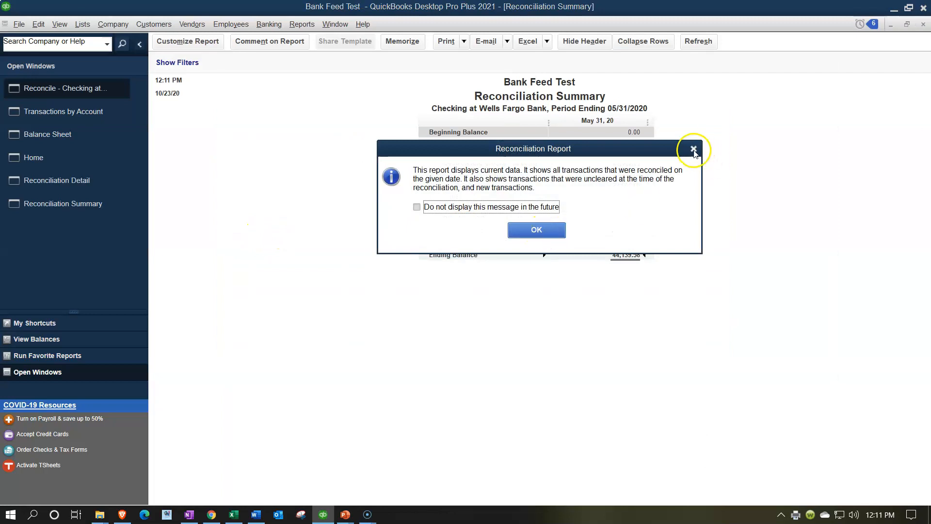
left_click(693, 149)
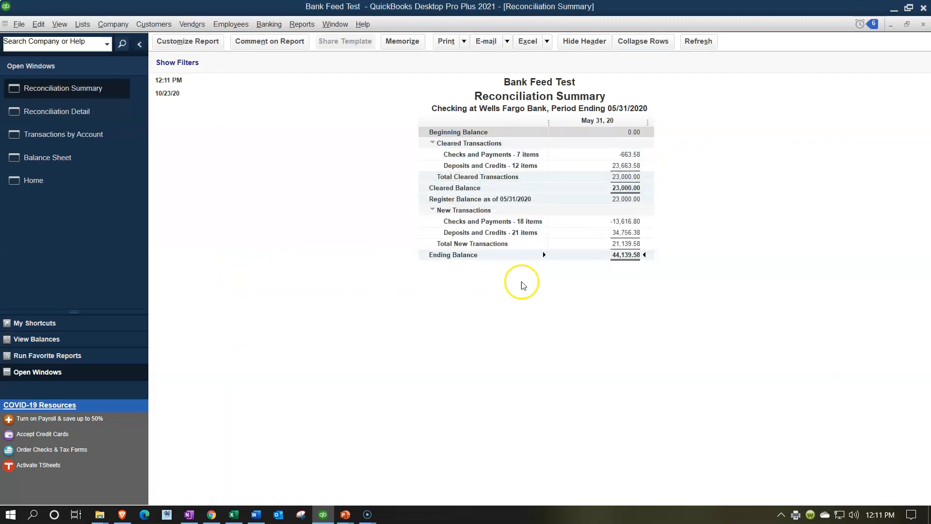
Confirm the statement's 23,000.00 balance in cell G7, then switch among Balance Sheet, Reconciliation Summary and Transactions by Account
left_click(233, 514)
left_click(406, 234)
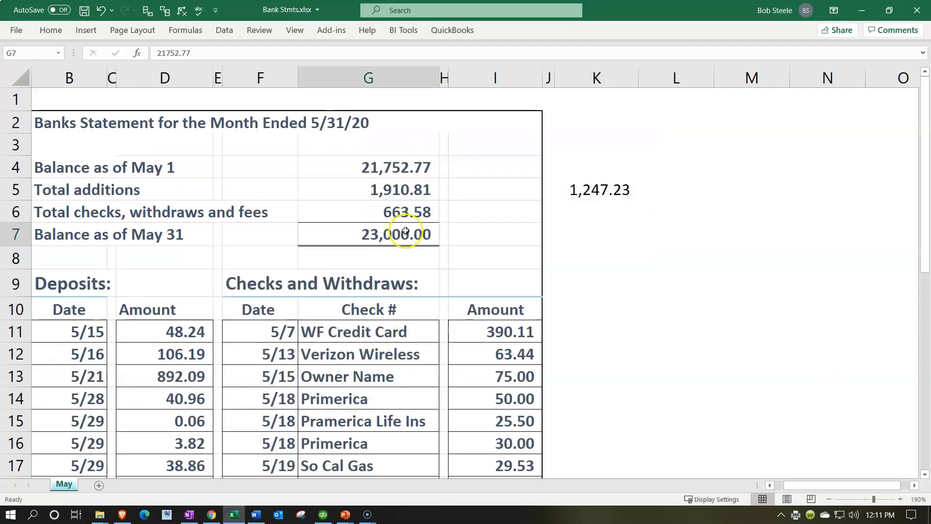
left_click(233, 514)
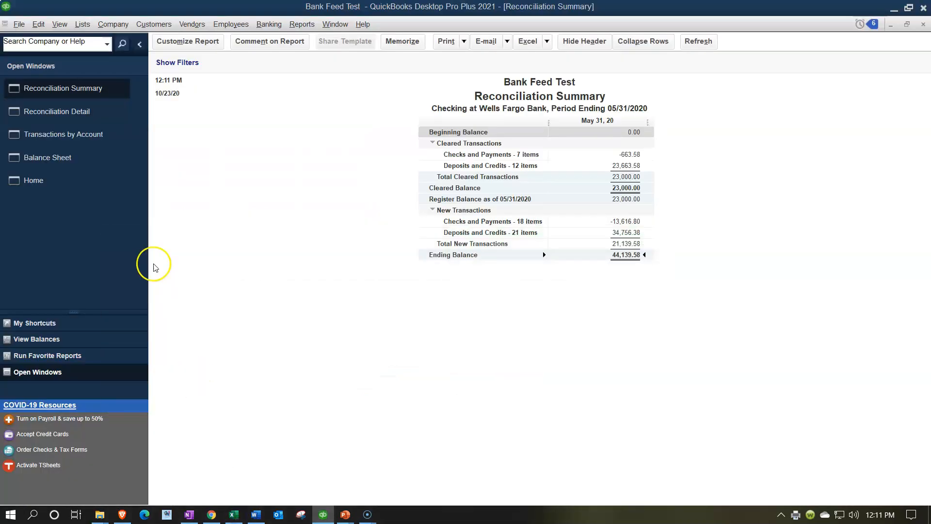
left_click(90, 171)
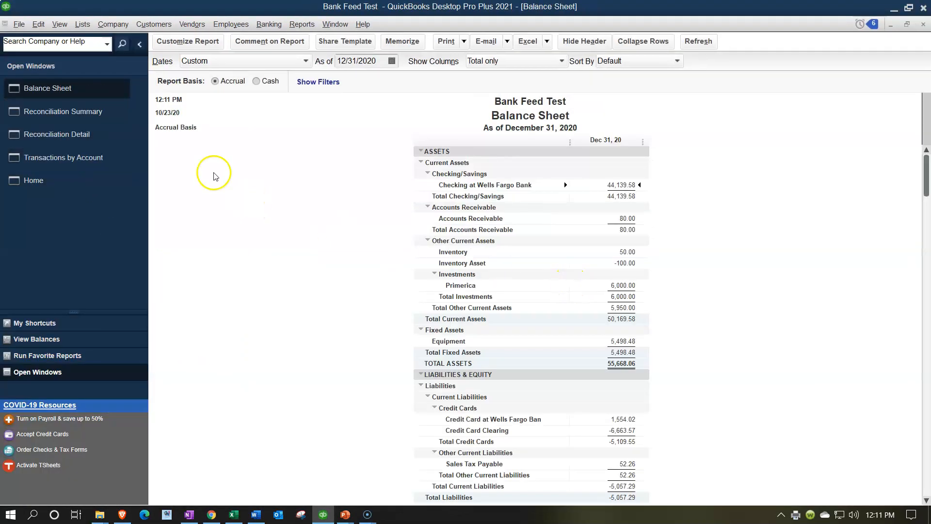
left_click(113, 114)
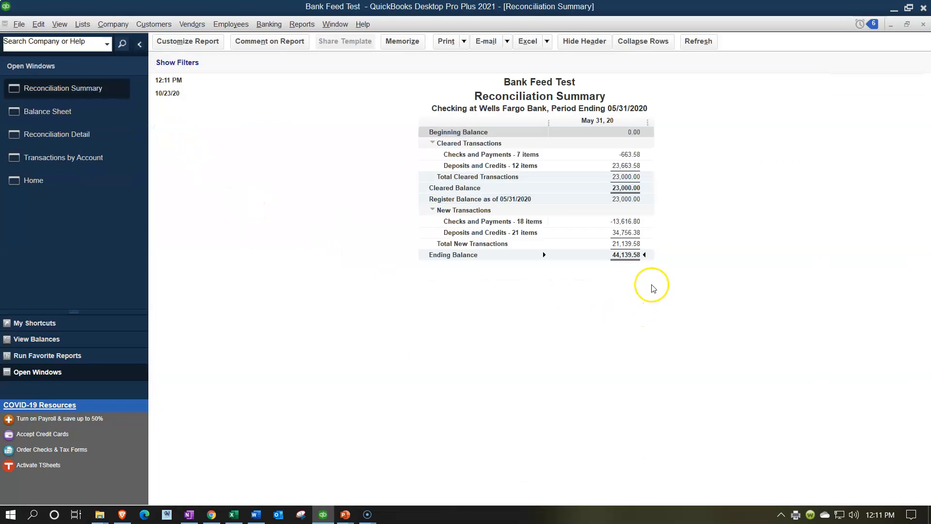
left_click(94, 156)
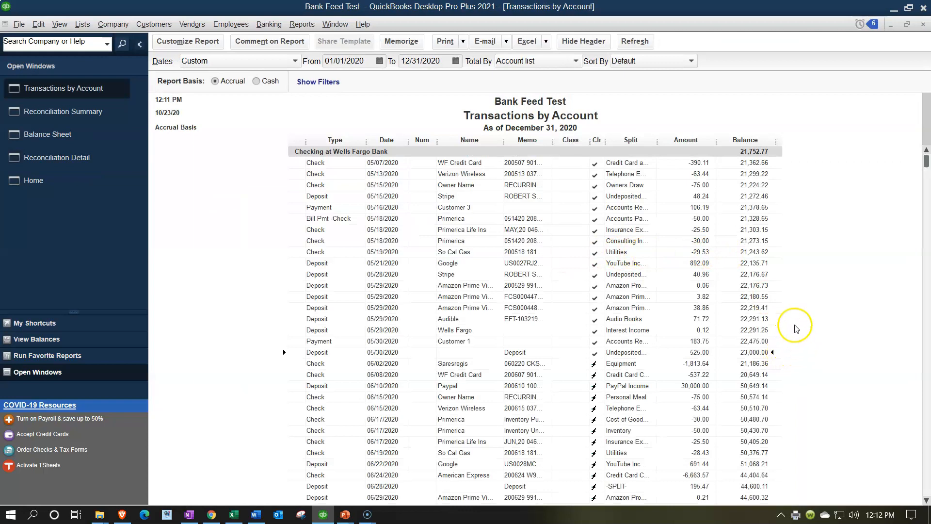
left_click(71, 112)
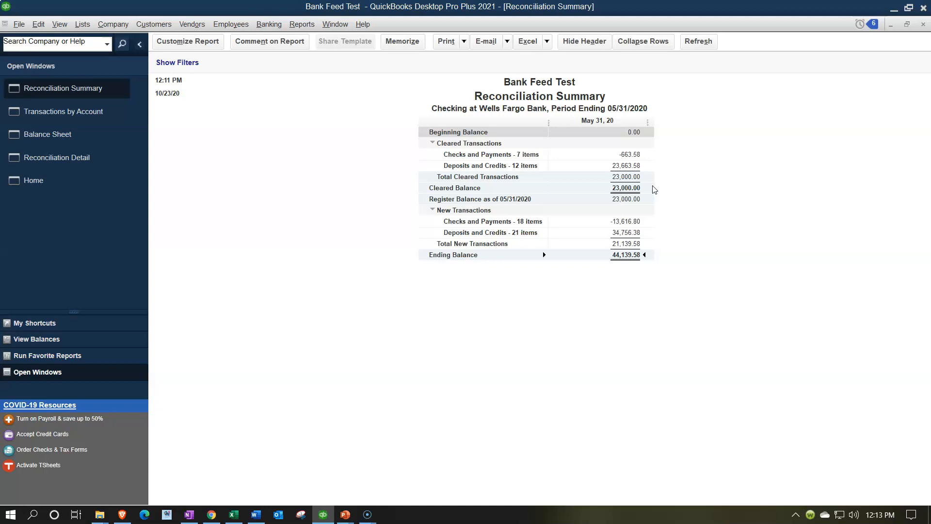
Close the Reconciliation Summary after reviewing its 23,000.00 cleared balance
left_click(923, 24)
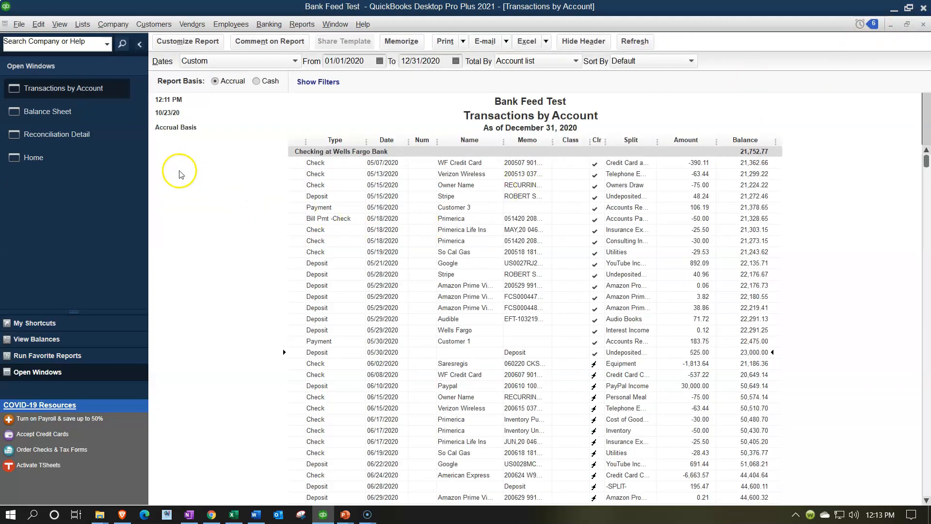
Scroll the Reconciliation Detail report down to its 44,139.58 ending balance, then close it
left_click(76, 133)
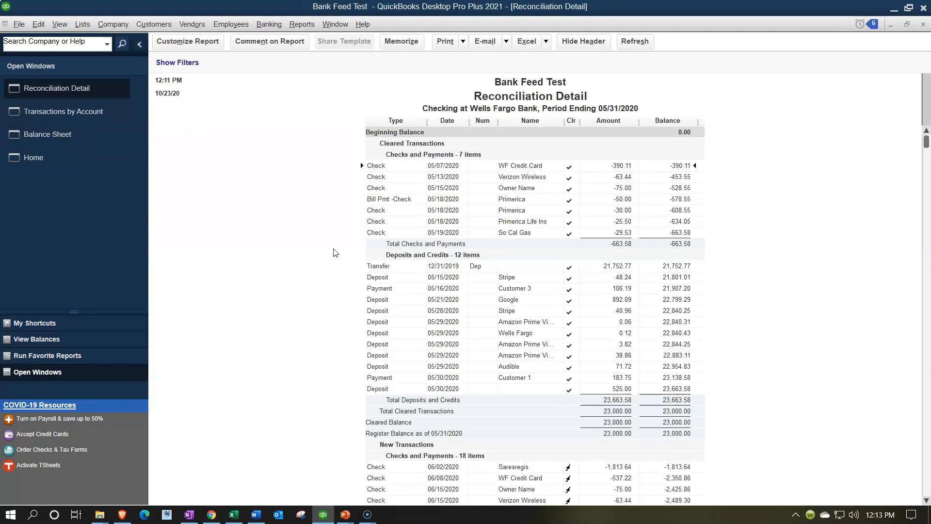
scroll(333, 252, "down", 3)
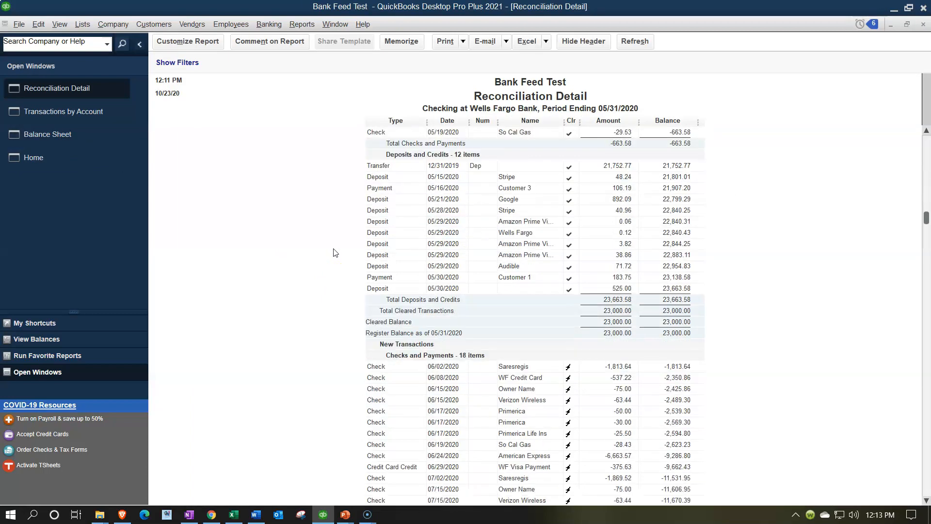
scroll(333, 252, "down", 2)
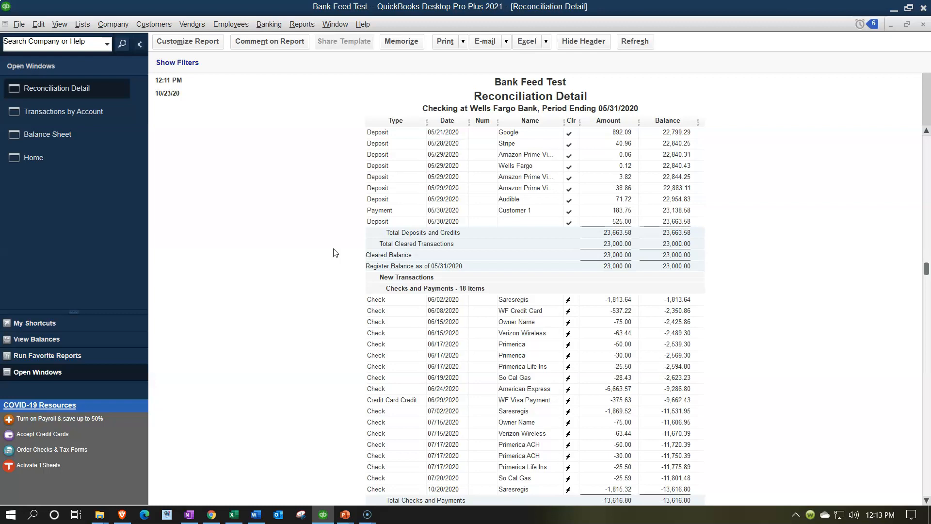
scroll(333, 252, "up", 5)
left_click(335, 236)
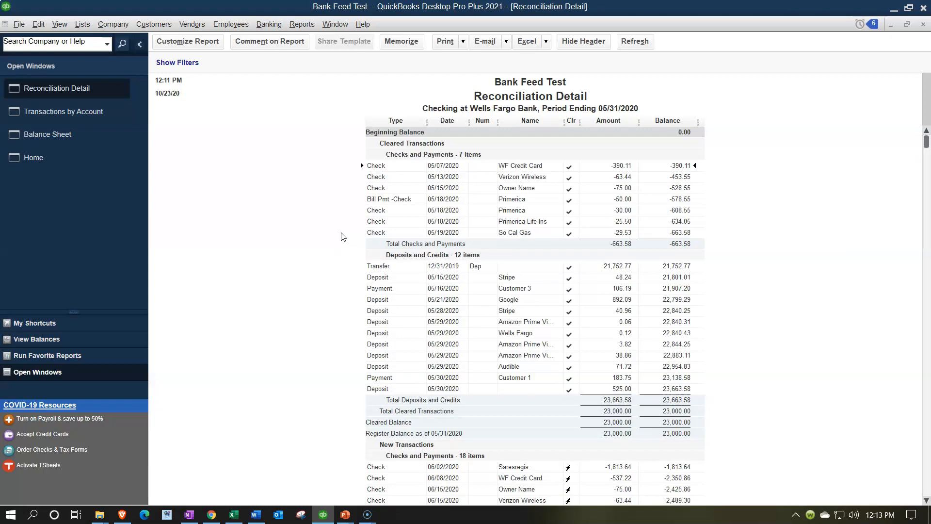
scroll(342, 236, "down", 5)
scroll(343, 236, "down", 8)
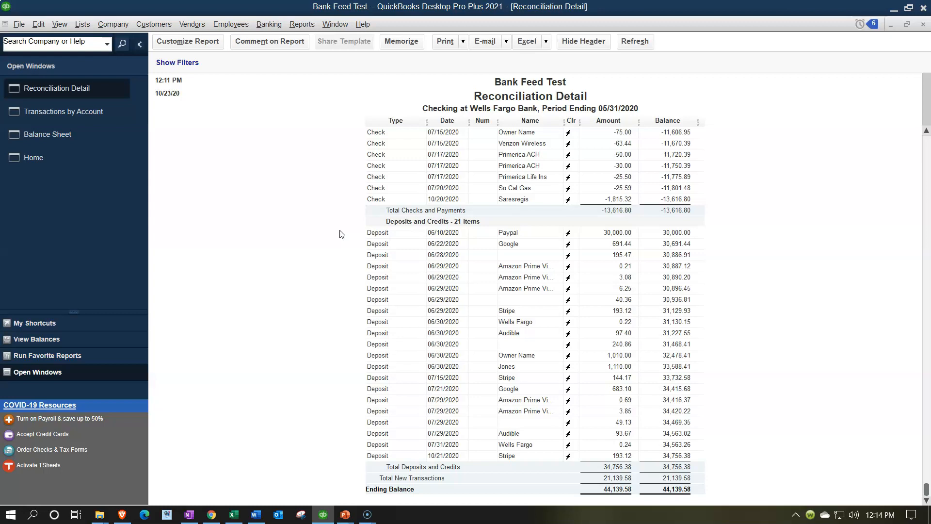
left_click(923, 28)
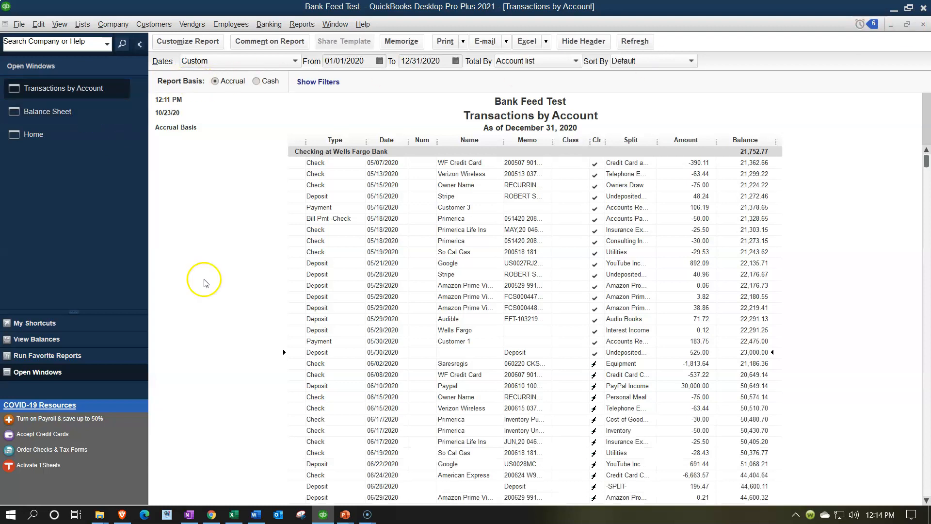
Scroll through Transactions by Account to confirm May items are cleared up to 23,000.00
scroll(217, 352, "down", 4)
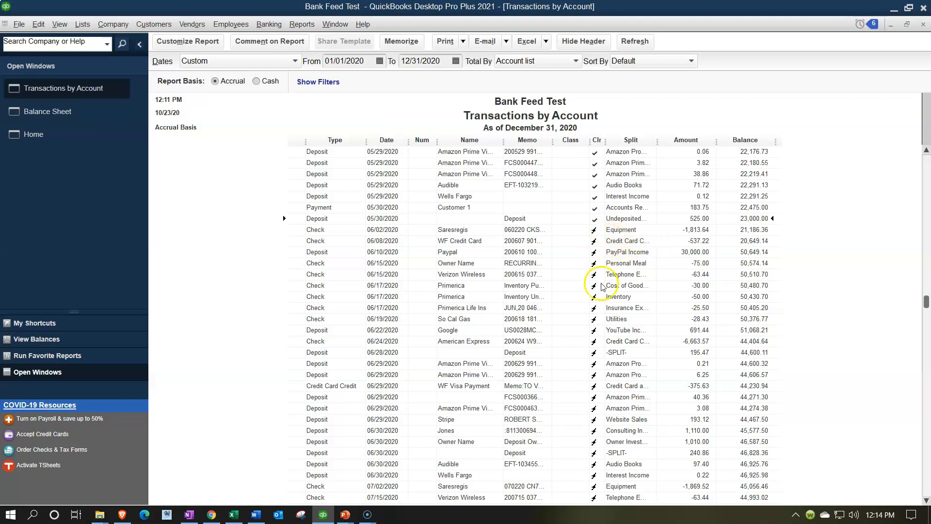
scroll(598, 322, "down", 3)
scroll(600, 335, "down", 3)
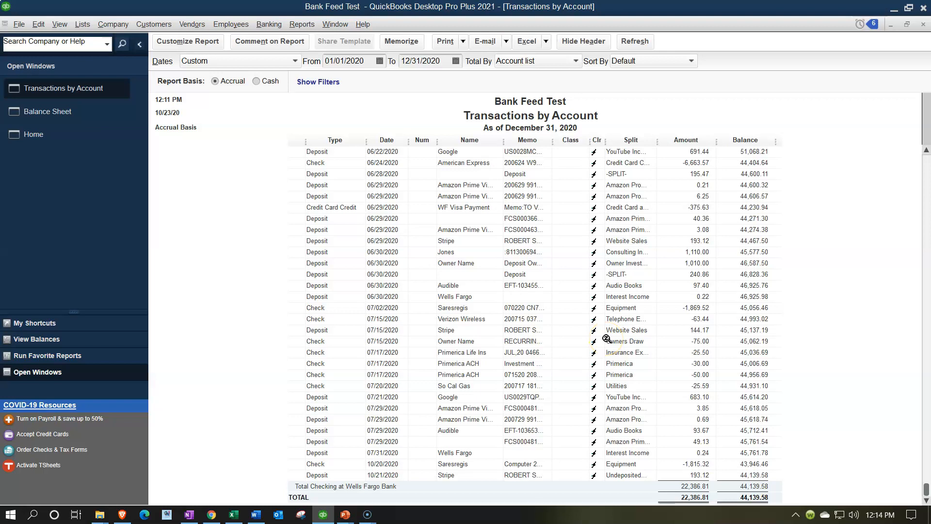
scroll(607, 338, "up", 5)
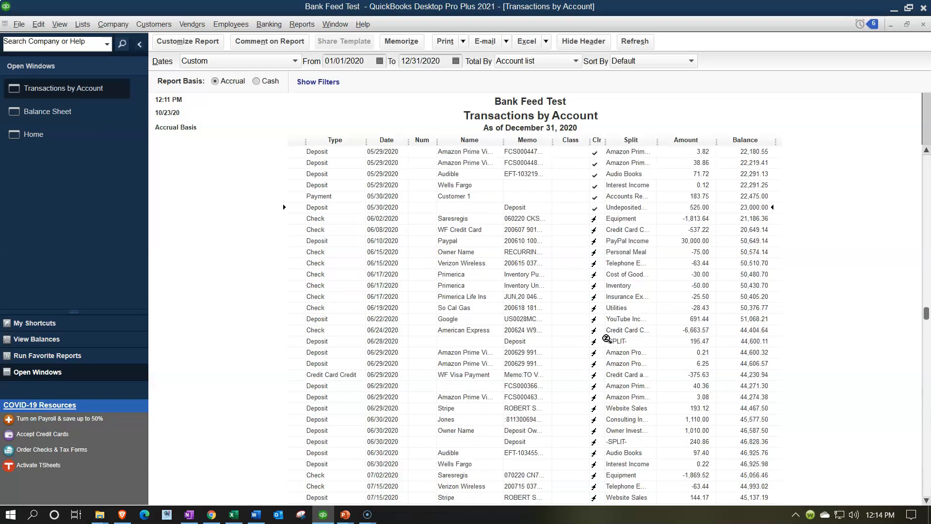